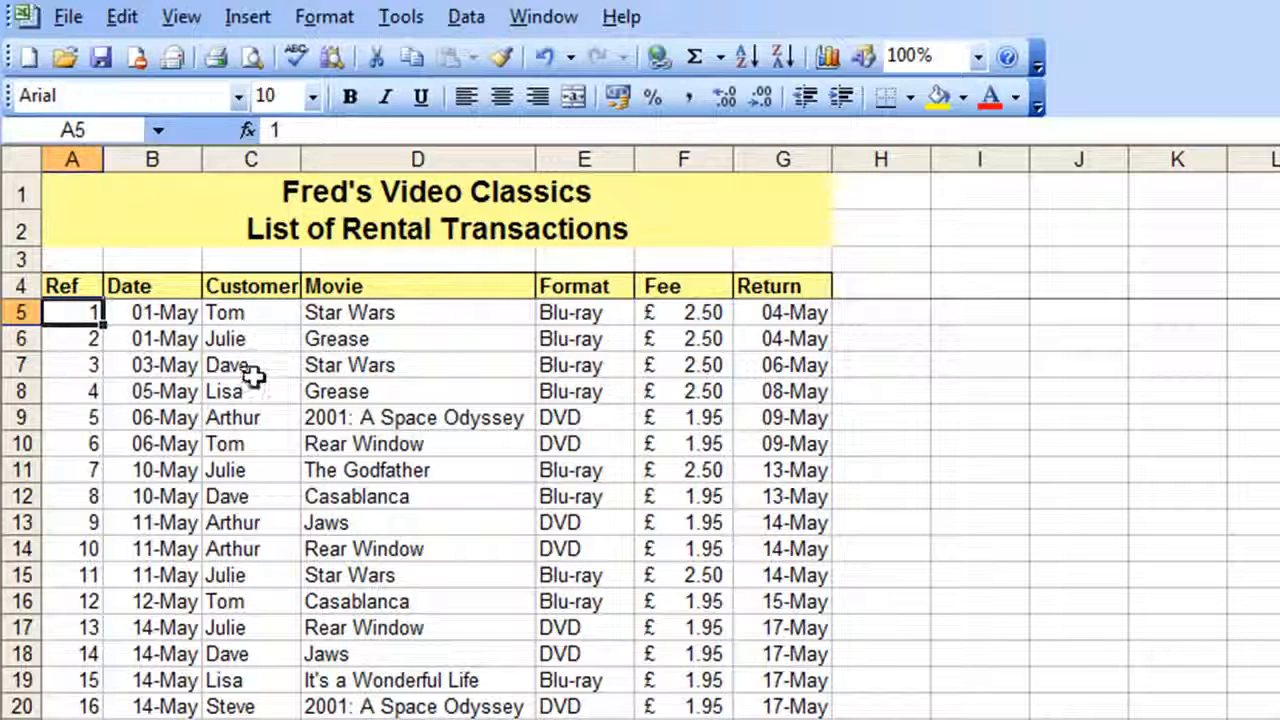
# Sort the rental transactions by Customer in ascending order, followed by descending order.
pyautogui.click(244, 407)
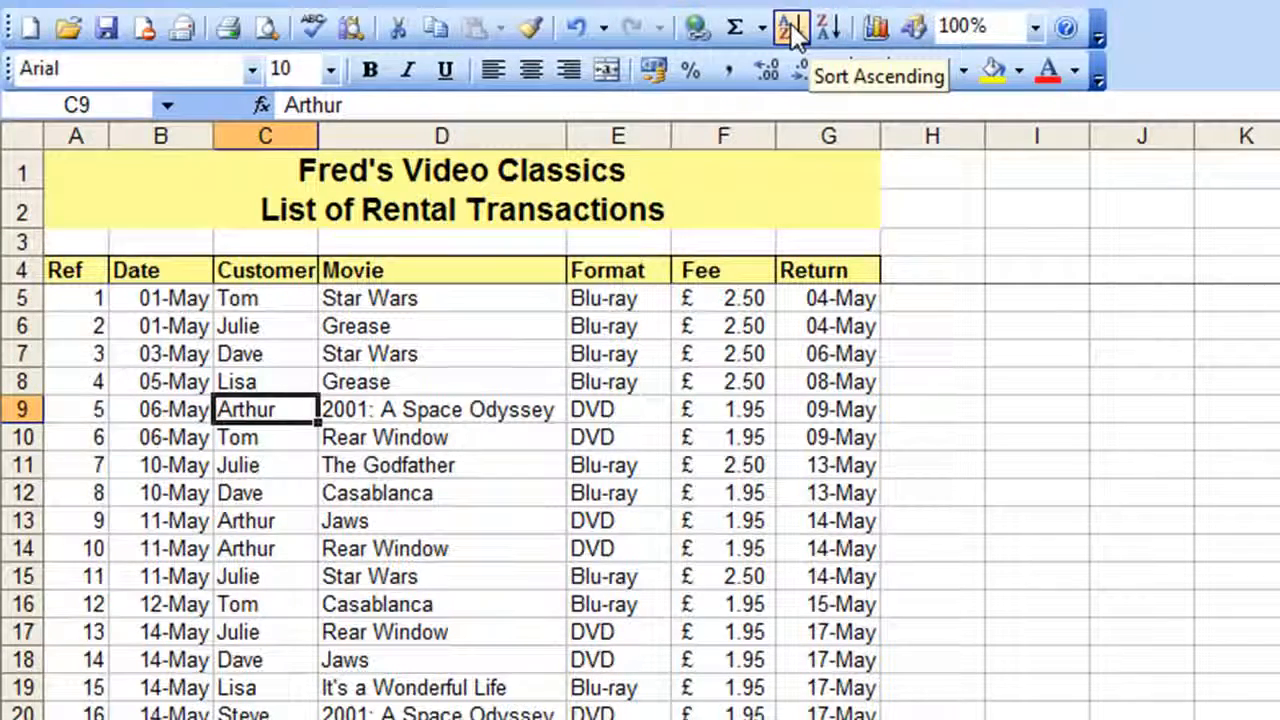
pyautogui.click(790, 30)
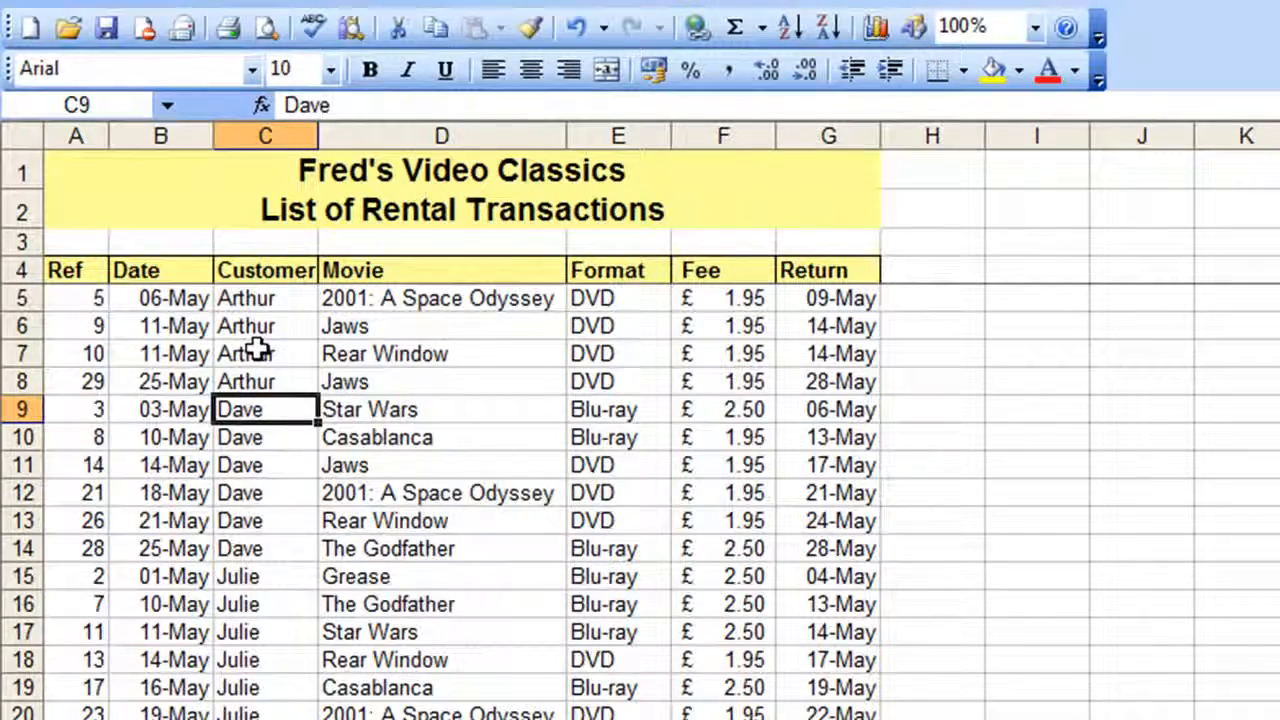
pyautogui.scroll(-4, 258, 348)
pyautogui.scroll(4, 258, 348)
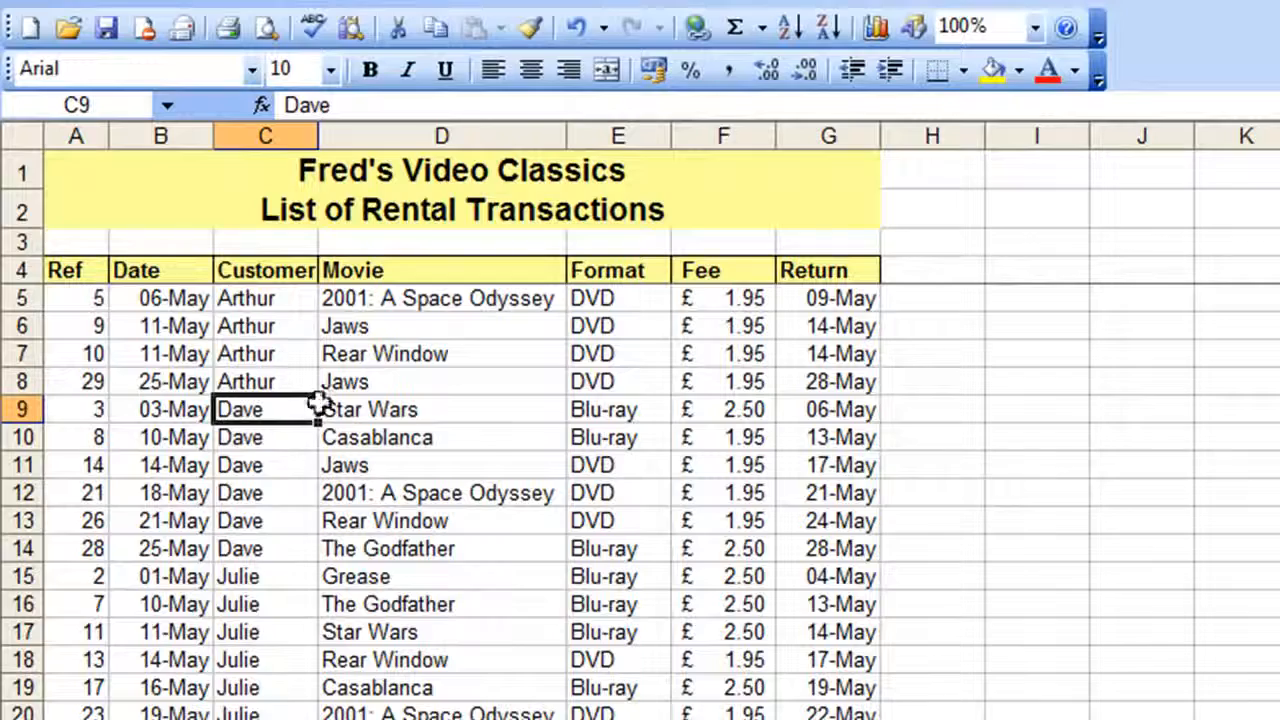
pyautogui.click(824, 34)
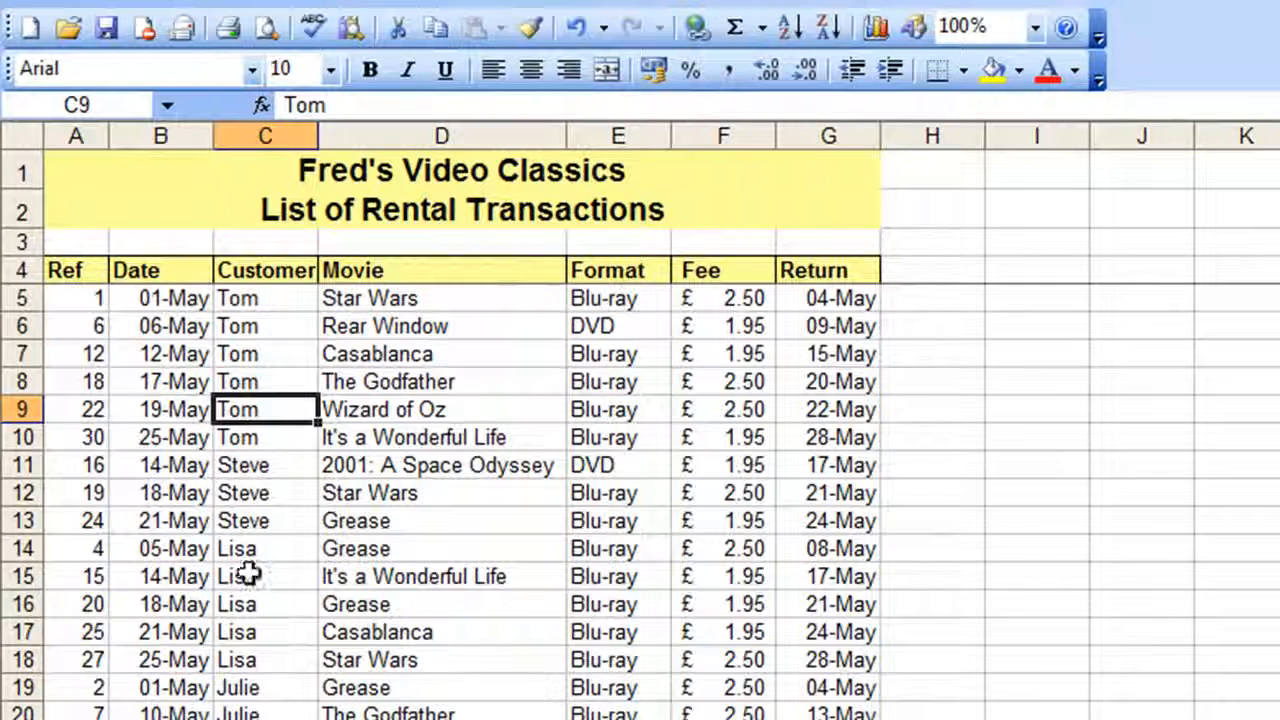
# Sort the rental list by Movie in ascending order, and restore the original order by sorting ascending on Ref.
pyautogui.click(424, 358)
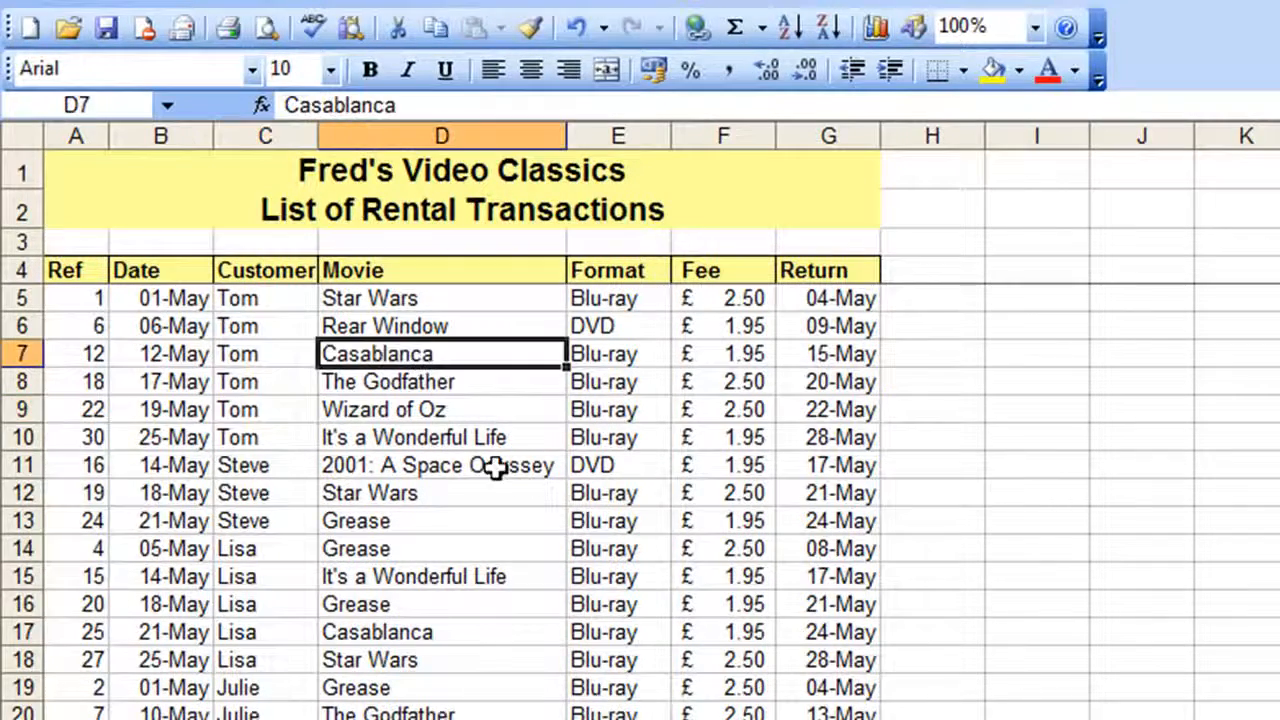
pyautogui.click(789, 30)
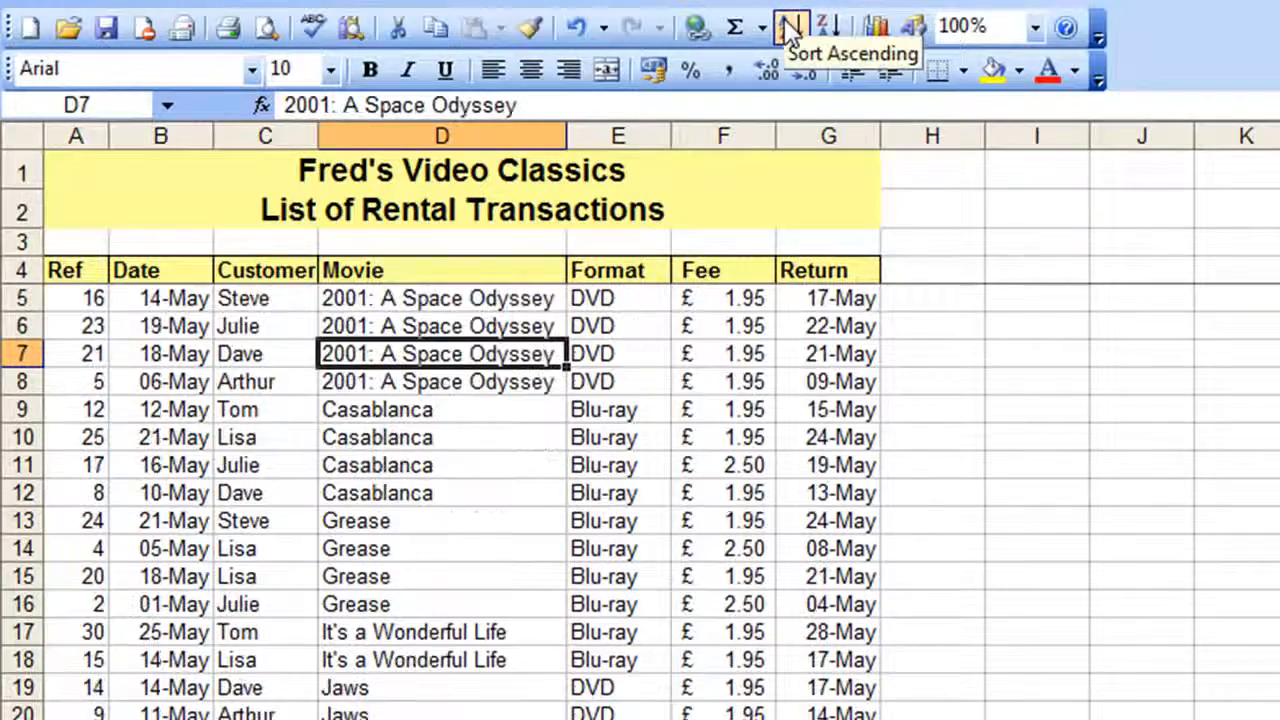
pyautogui.scroll(-4, 393, 373)
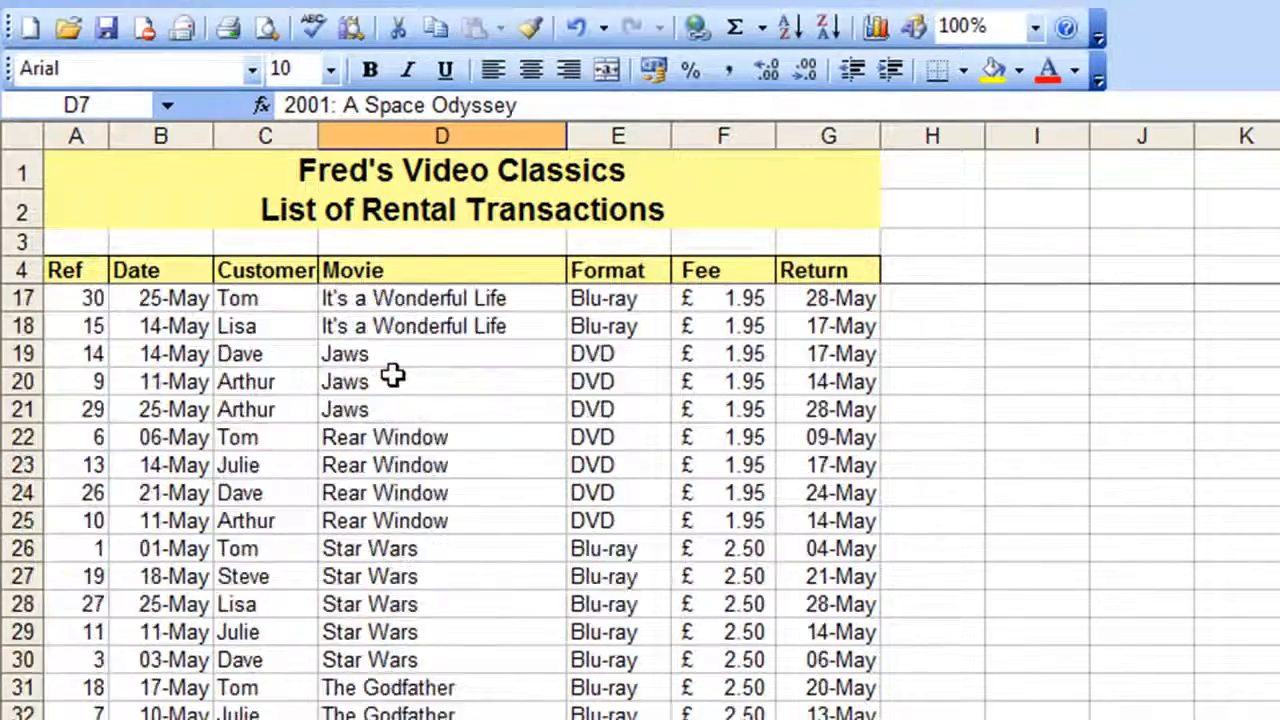
pyautogui.scroll(4, 393, 373)
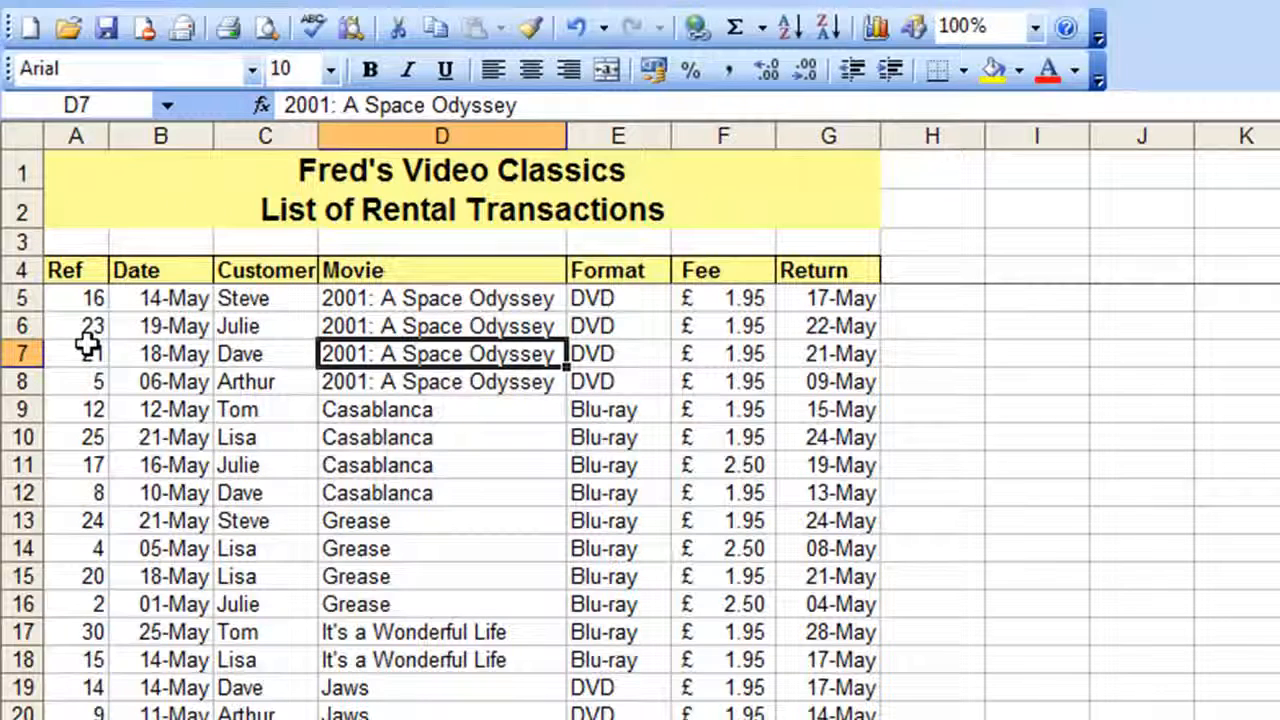
pyautogui.click(82, 408)
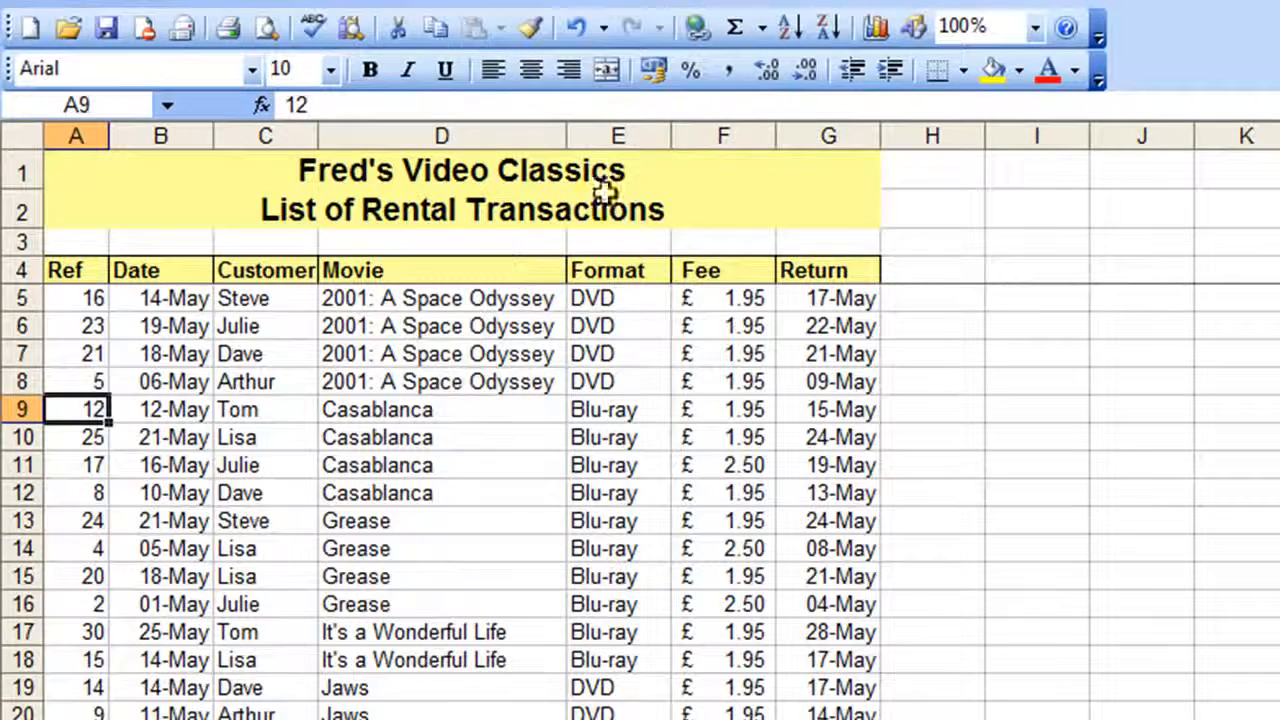
pyautogui.click(788, 28)
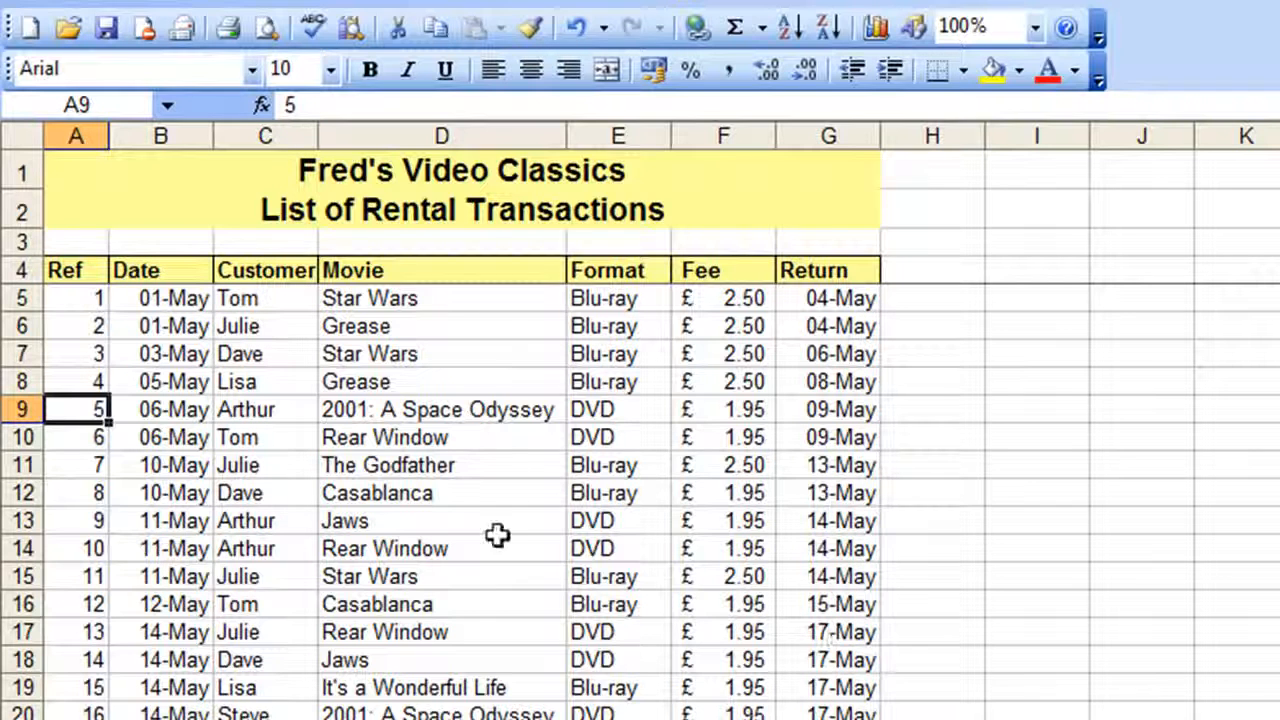
# Sort the transactions by Date from newest to oldest, and re-sort them from oldest to newest.
pyautogui.click(175, 438)
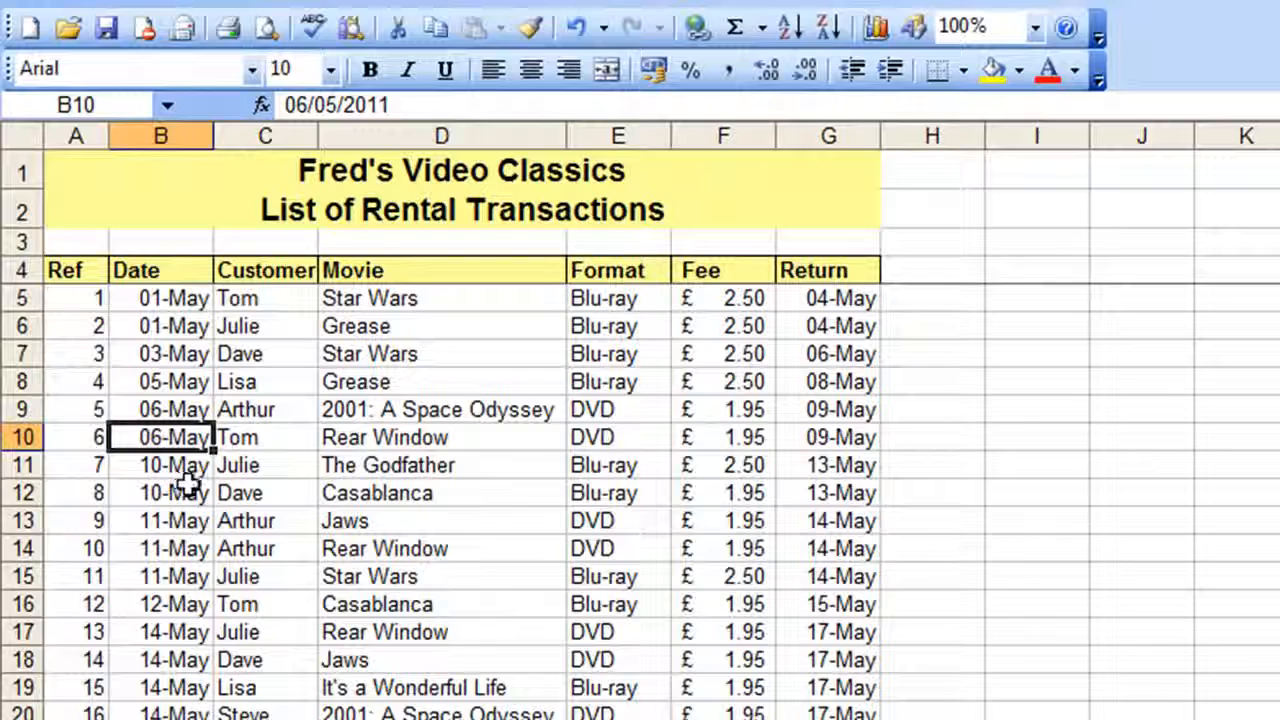
pyautogui.click(826, 30)
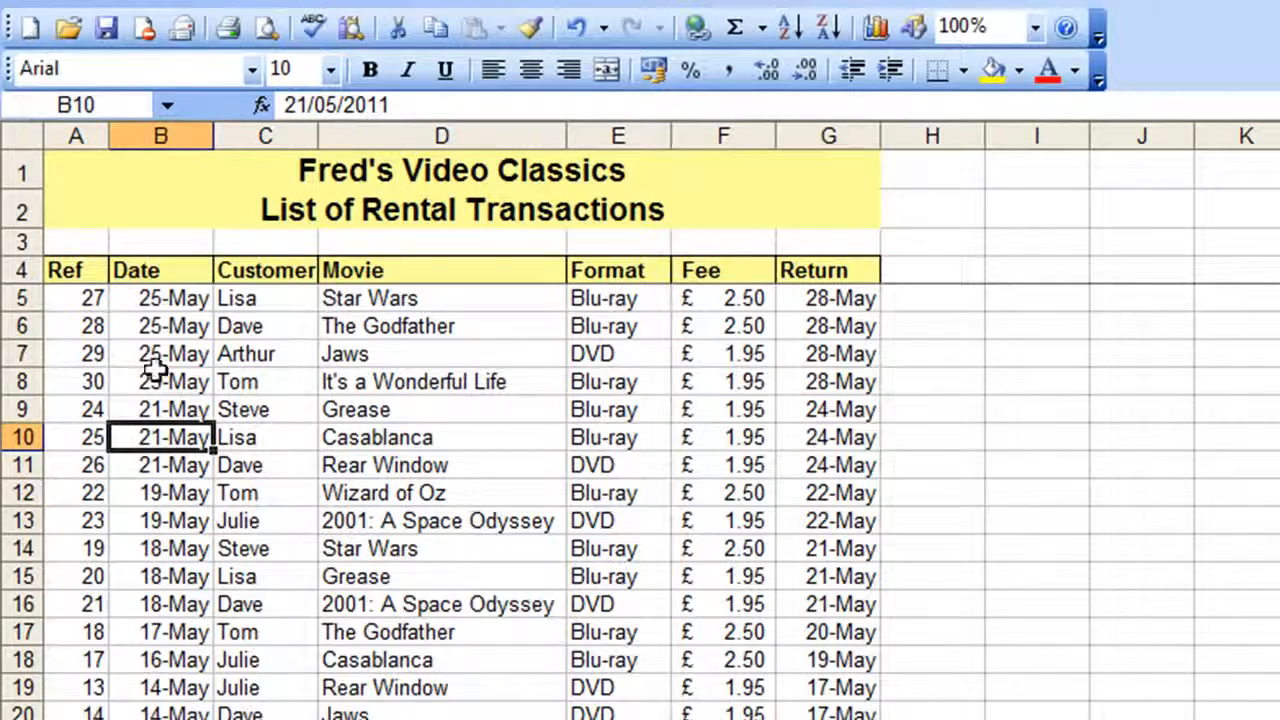
pyautogui.scroll(-4, 166, 503)
pyautogui.scroll(4, 166, 503)
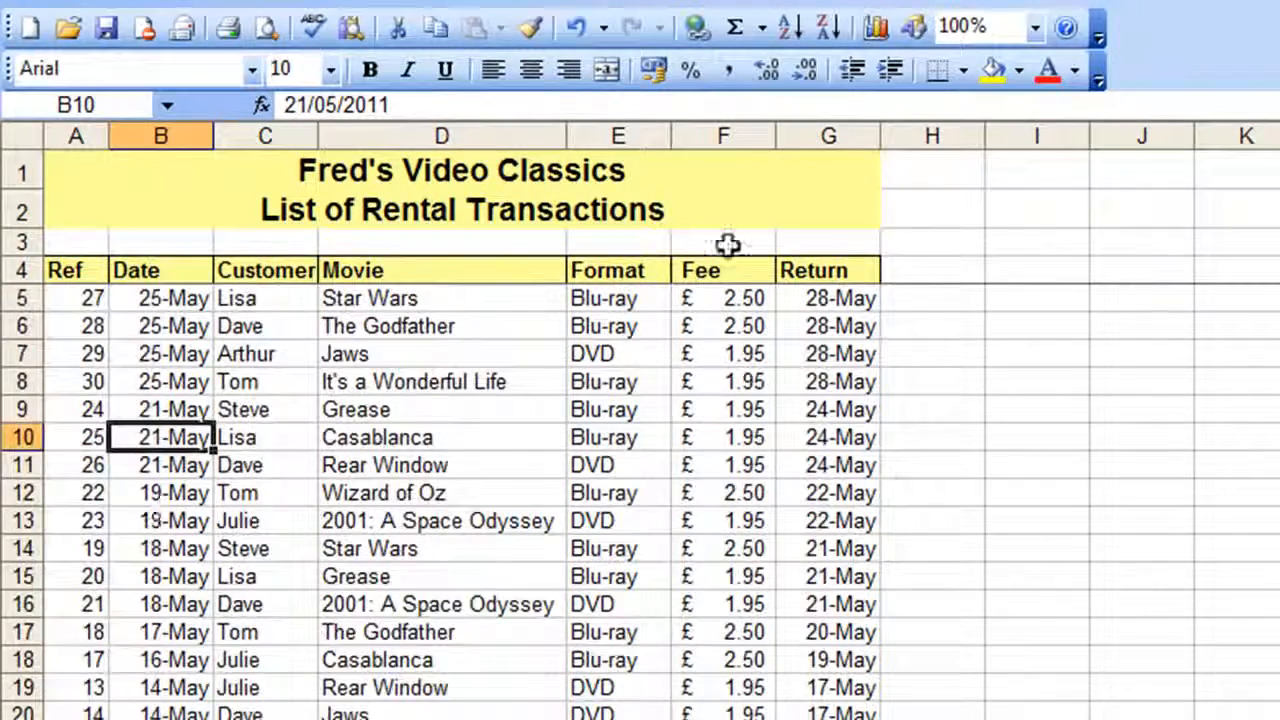
pyautogui.click(789, 27)
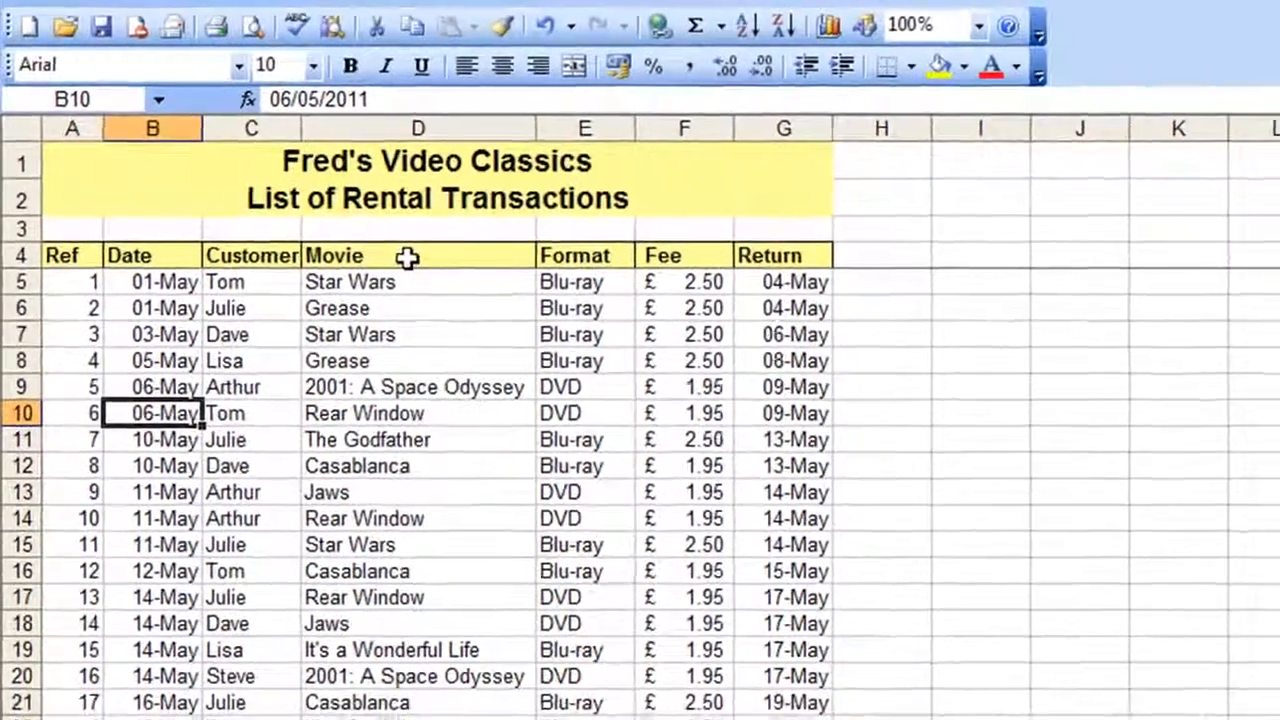
# Try sorting only the Movie column (D4:D34) in ascending order using "Continue with the current selection", and undo that sort.
pyautogui.moveTo(430, 271); pyautogui.dragTo(318, 706)
pyautogui.scroll(-2, 374, 586)
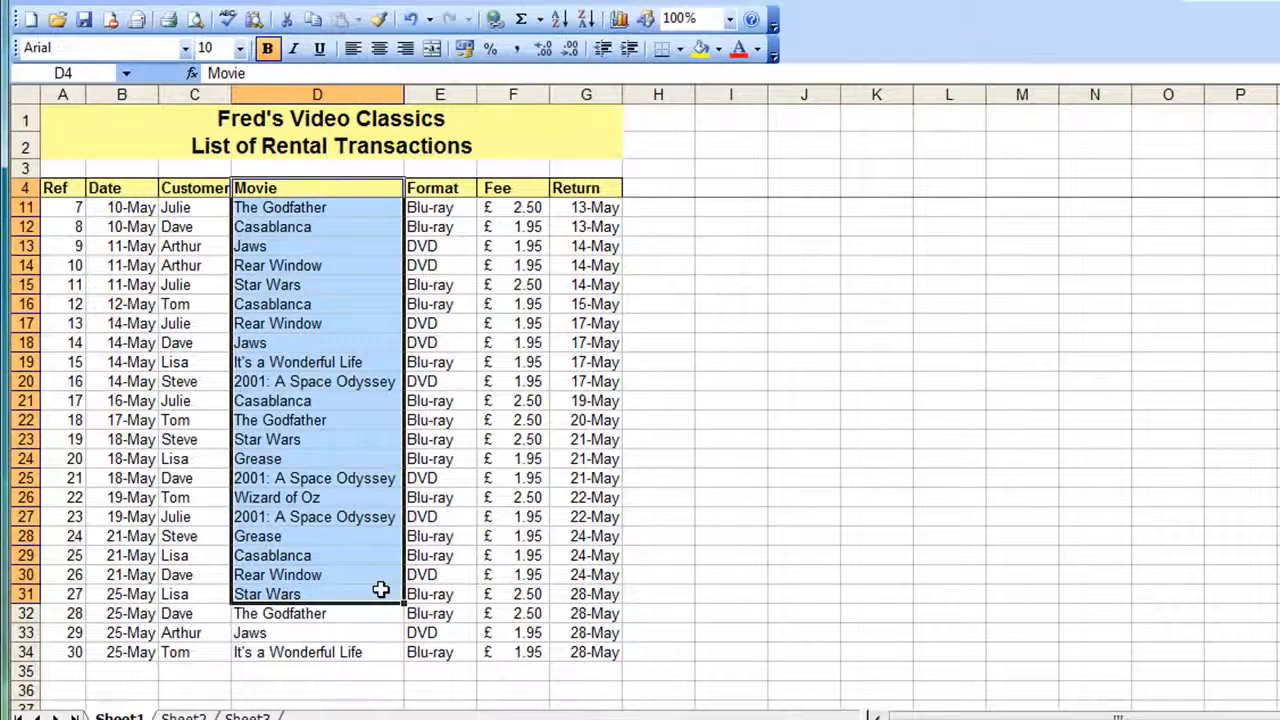
pyautogui.hotkey('shift', 'Down')
pyautogui.hotkey('shift', 'Down')
pyautogui.hotkey('shift', 'Down')
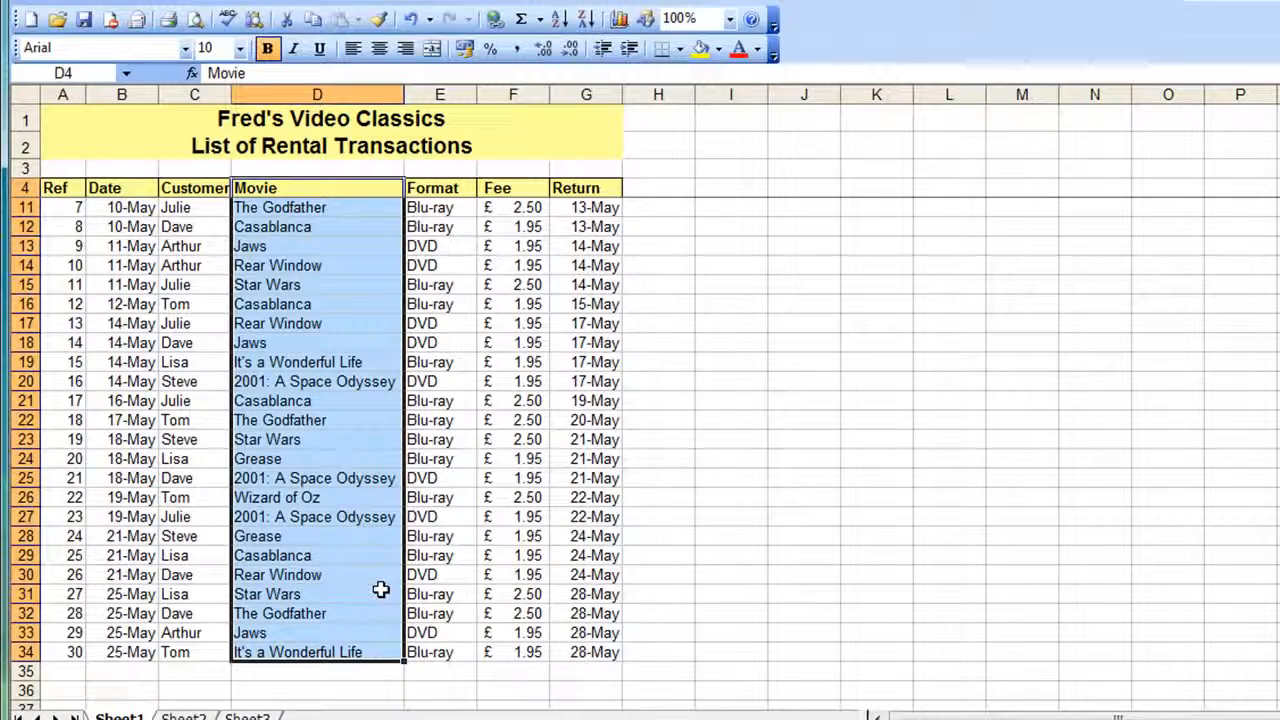
pyautogui.scroll(2, 381, 590)
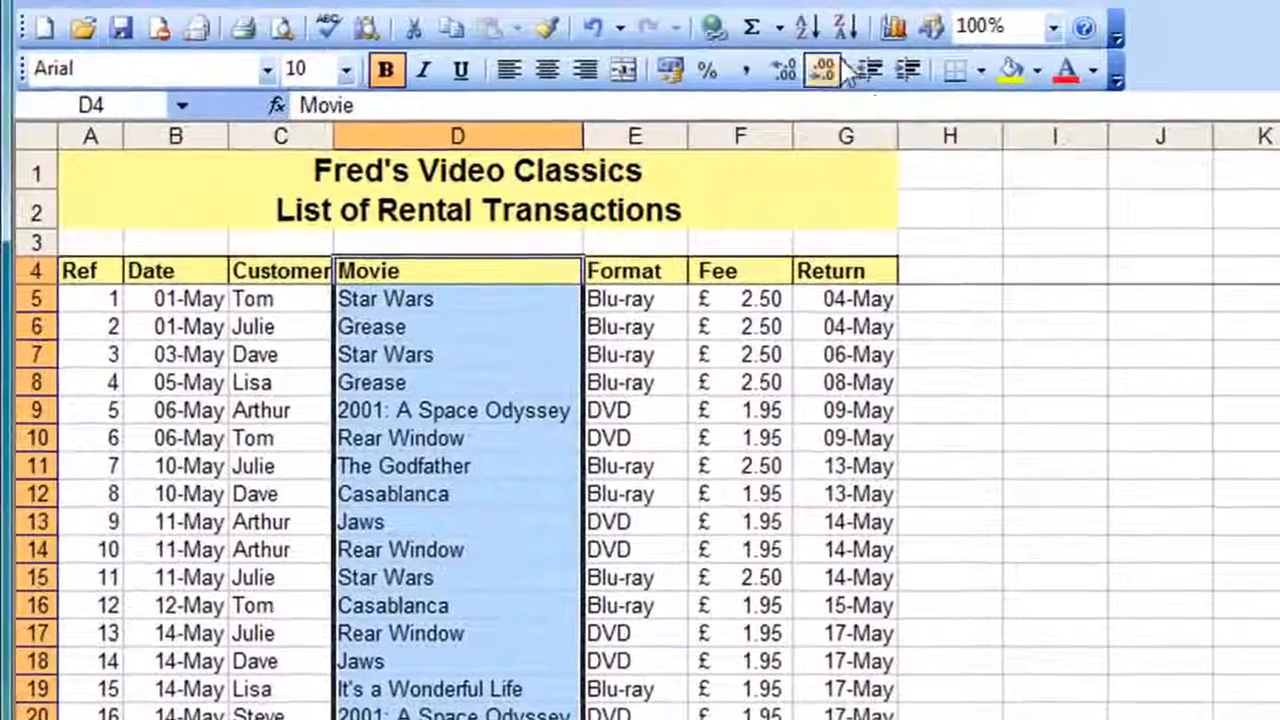
pyautogui.click(808, 28)
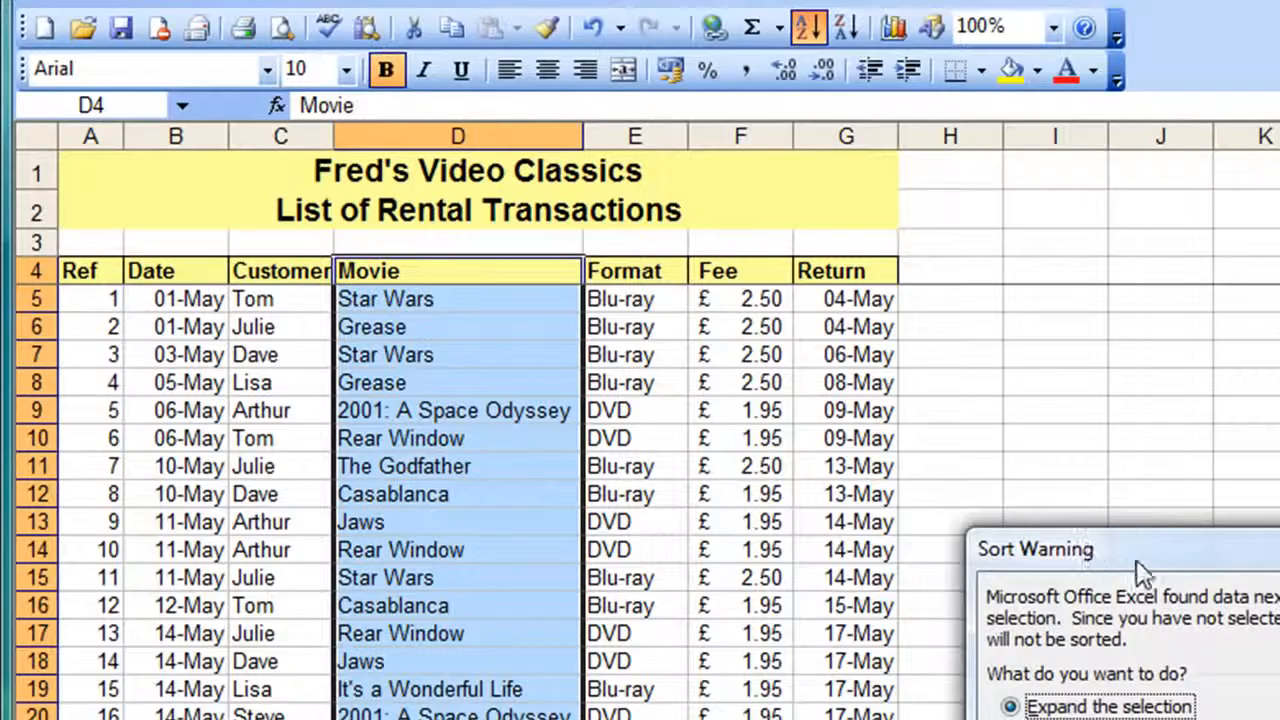
pyautogui.moveTo(1136, 559); pyautogui.dragTo(456, 520)
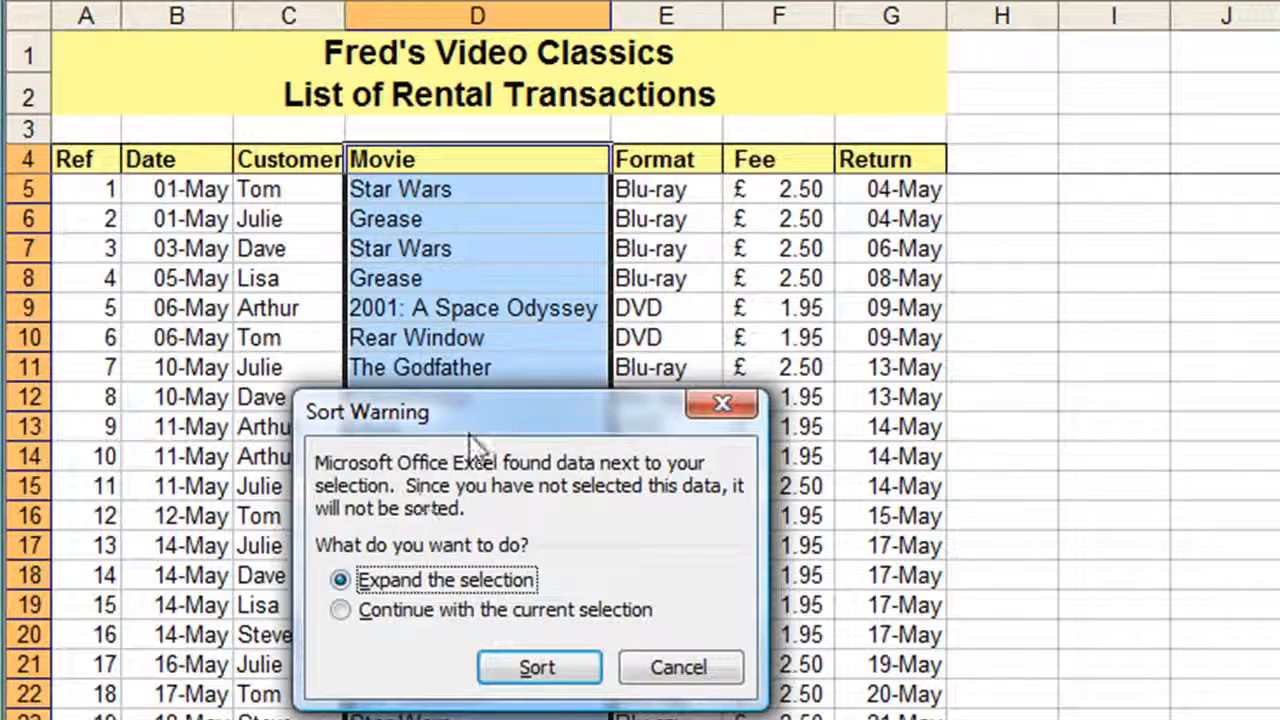
pyautogui.moveTo(470, 432); pyautogui.dragTo(627, 337)
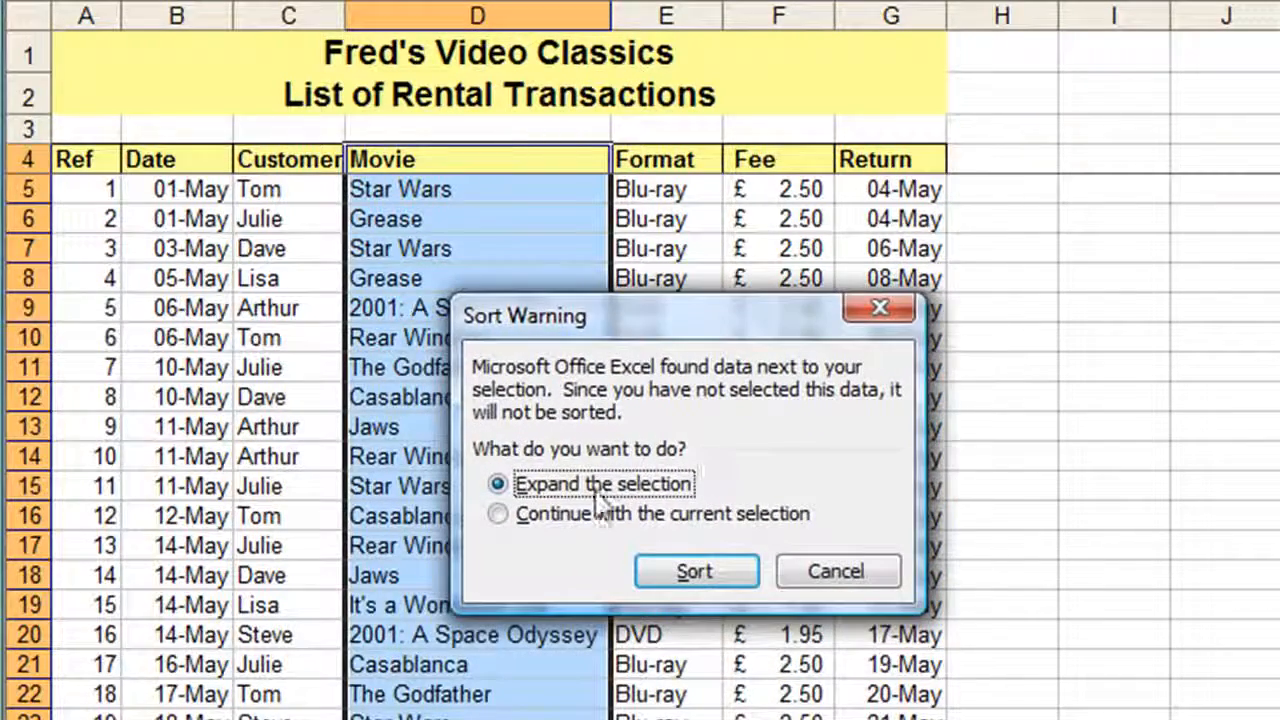
pyautogui.click(520, 515)
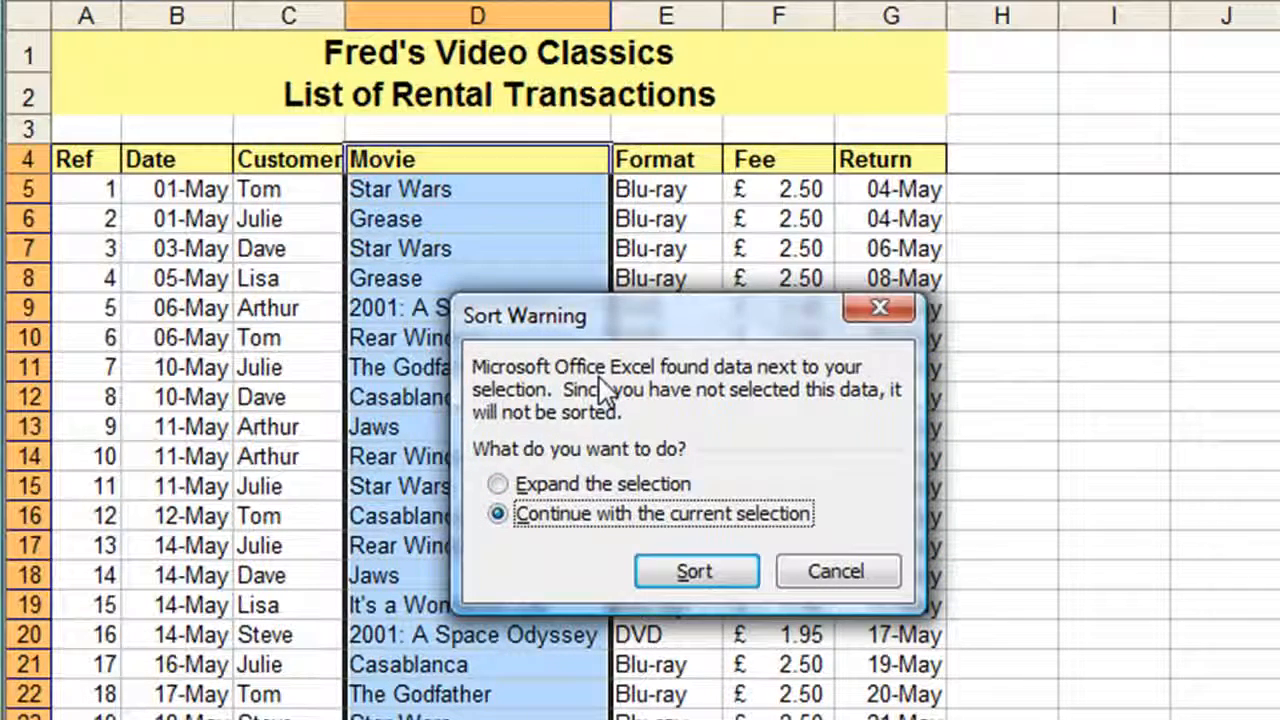
pyautogui.click(686, 575)
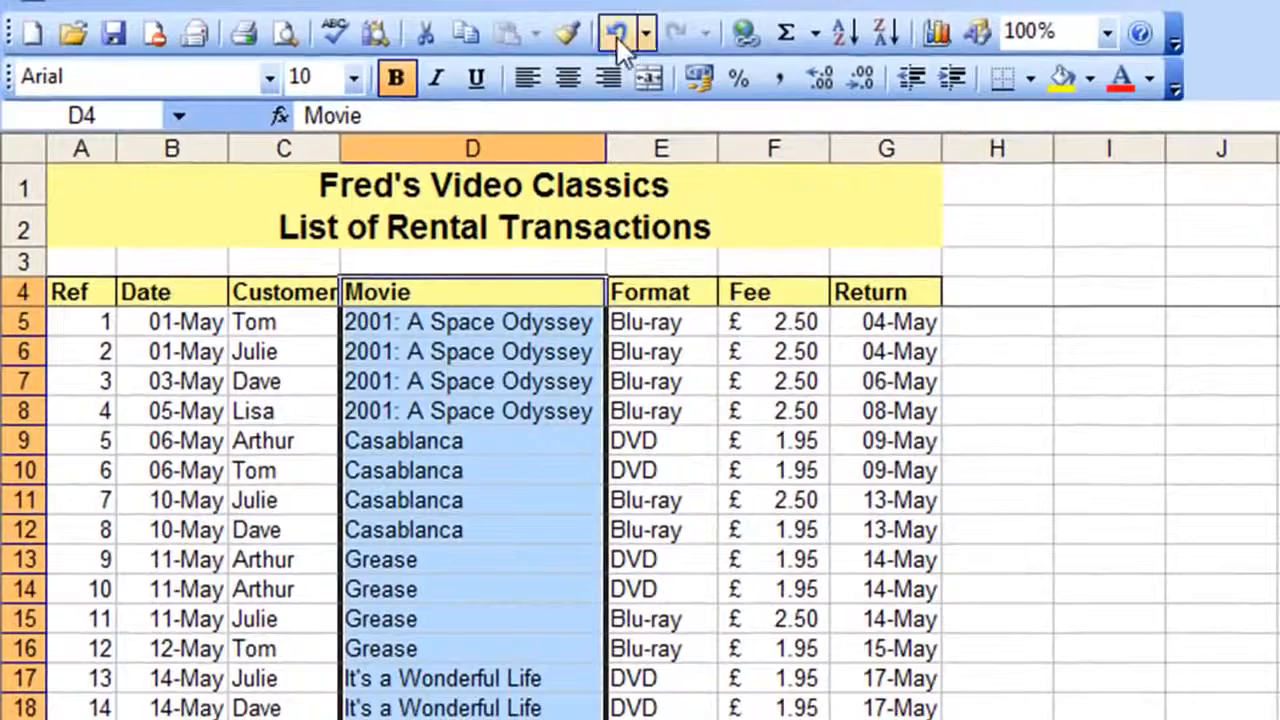
pyautogui.click(617, 36)
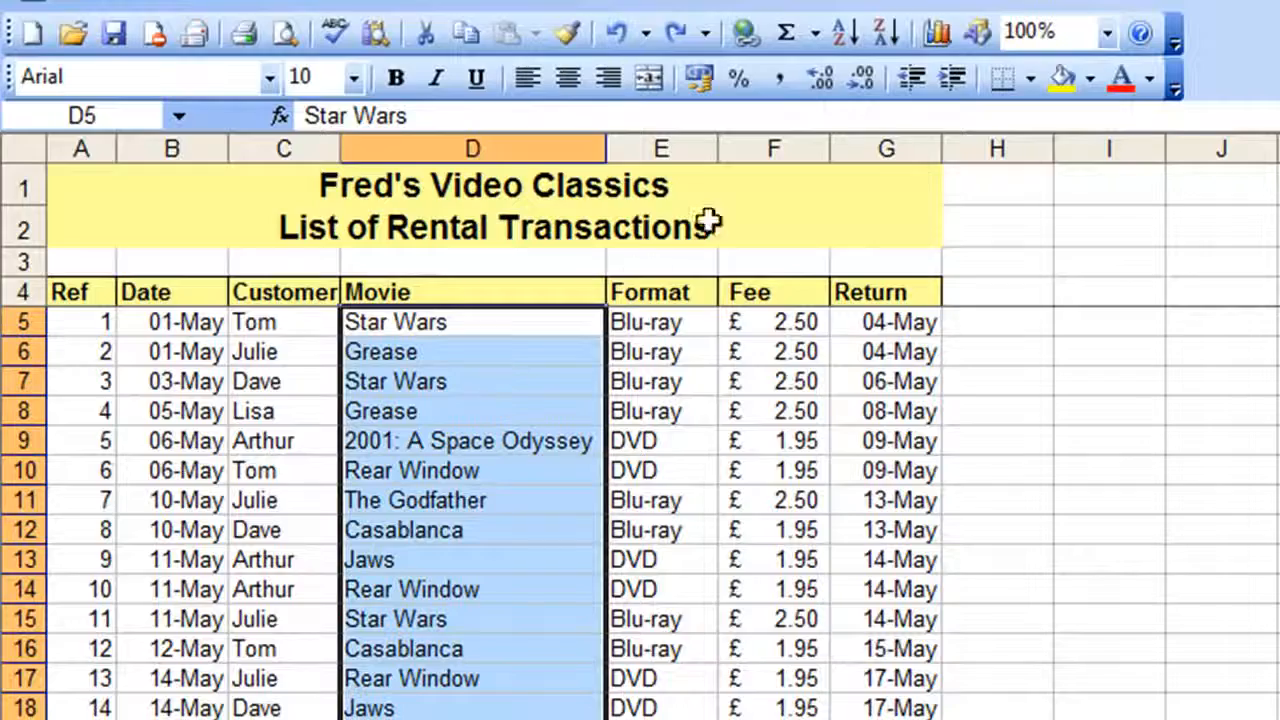
# Sort the list by Movie in ascending order, using "Expand the selection" so that the neighbouring columns are included.
pyautogui.click(845, 33)
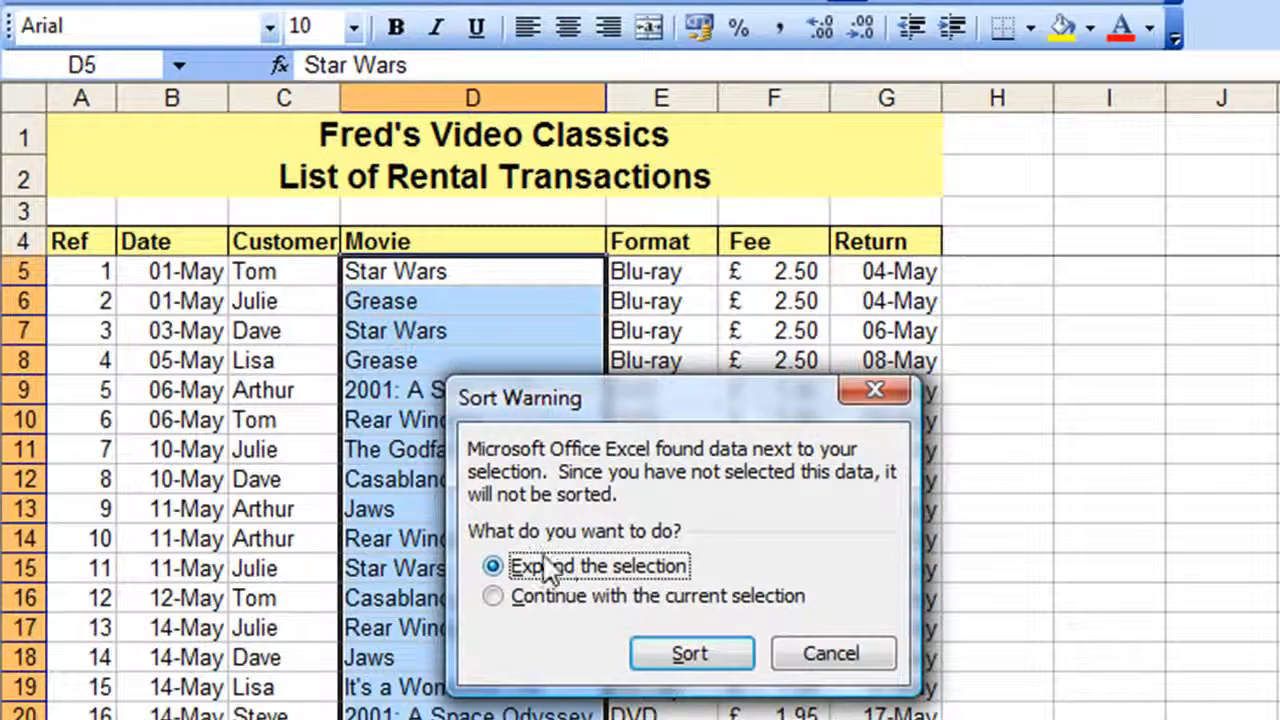
pyautogui.click(700, 656)
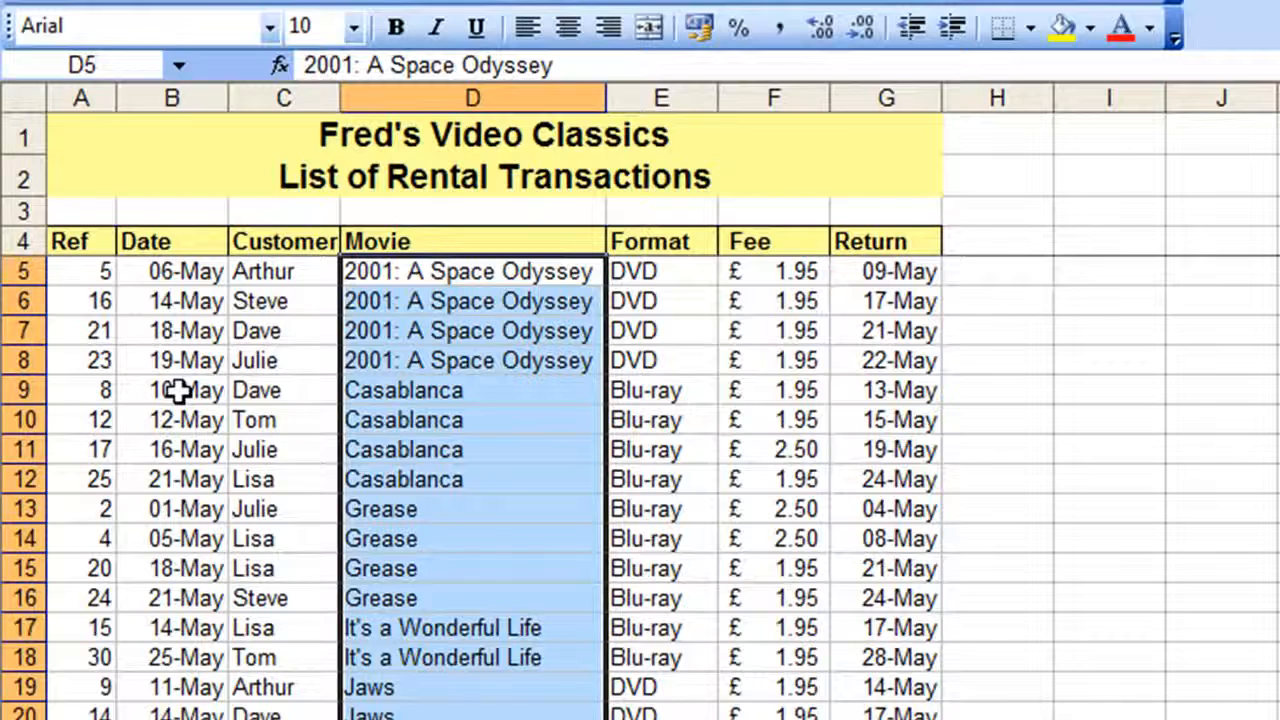
pyautogui.click(800, 657)
pyautogui.click(505, 362)
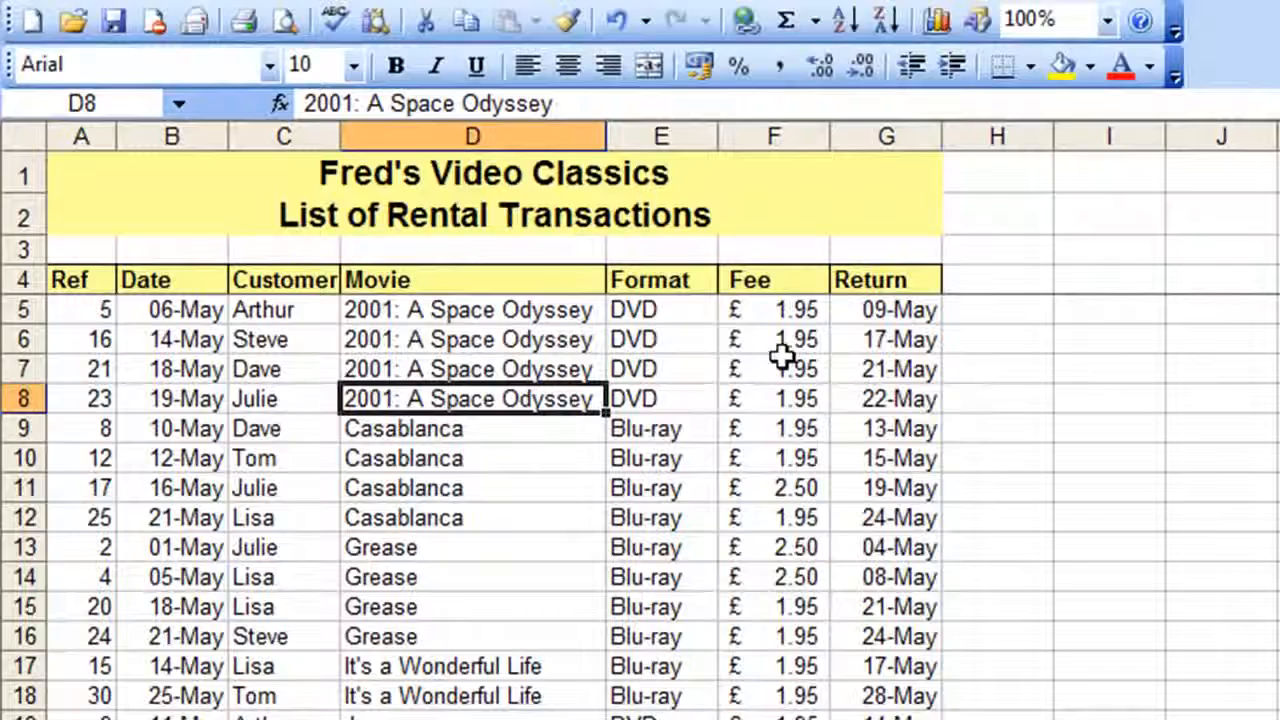
pyautogui.click(885, 20)
pyautogui.click(847, 20)
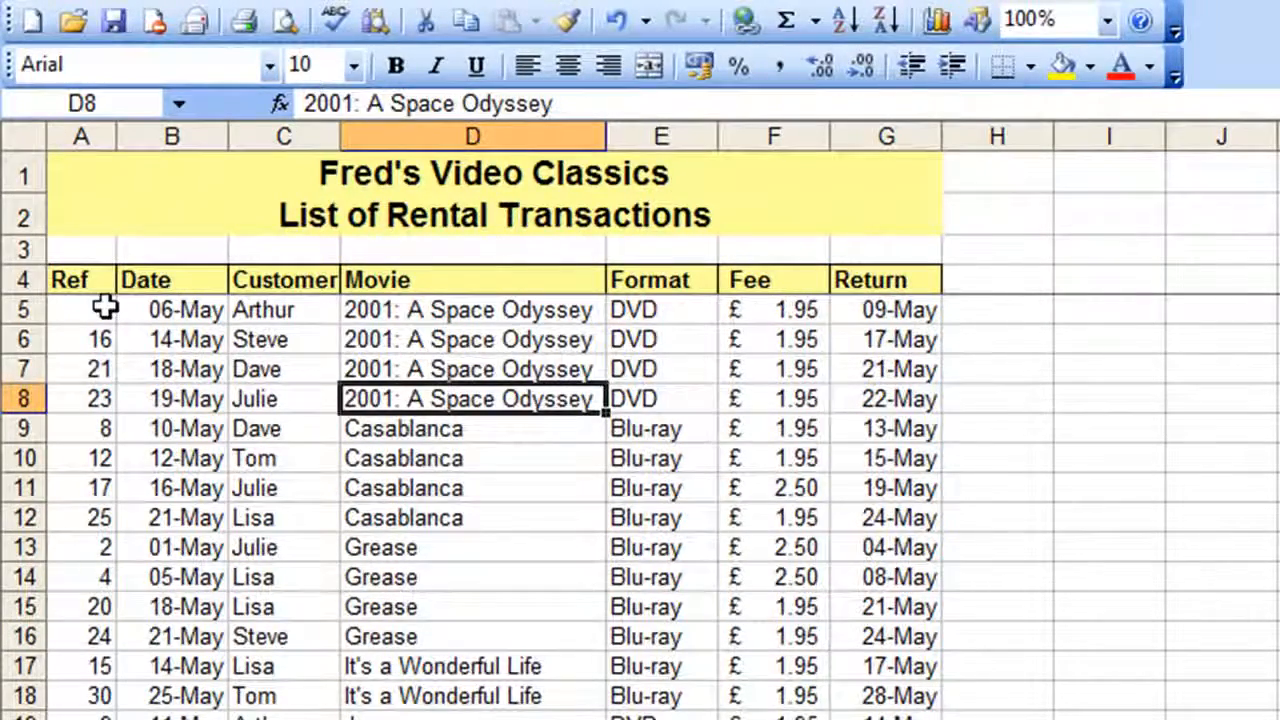
# Sort the list by Ref in ascending order and clear the contents of row 15 to leave a blank row.
pyautogui.click(97, 362)
pyautogui.click(845, 20)
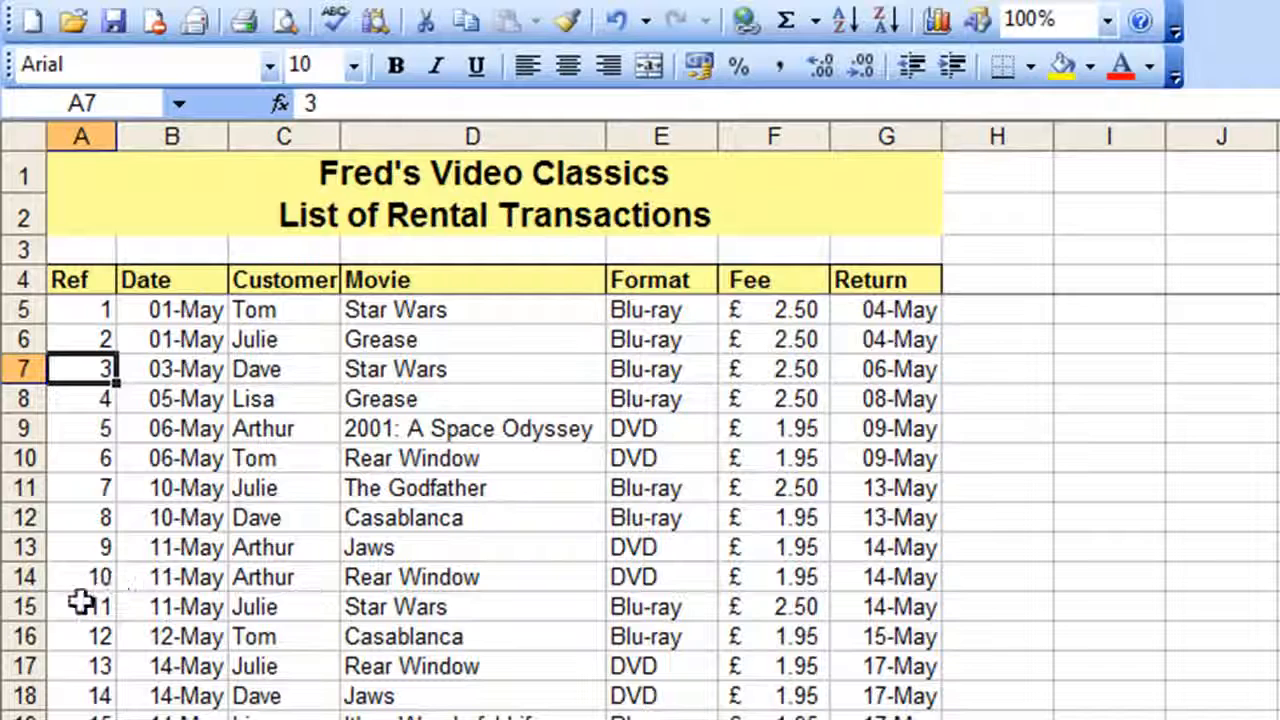
pyautogui.click(22, 610)
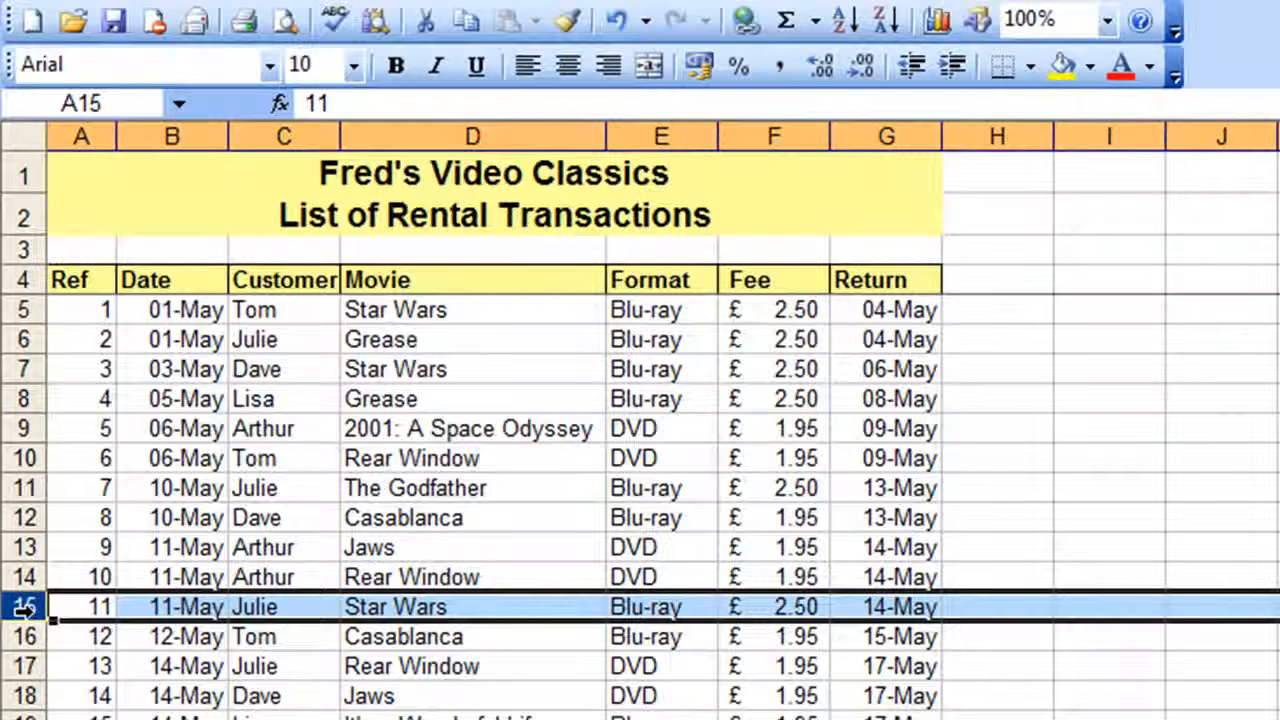
pyautogui.press('Delete')
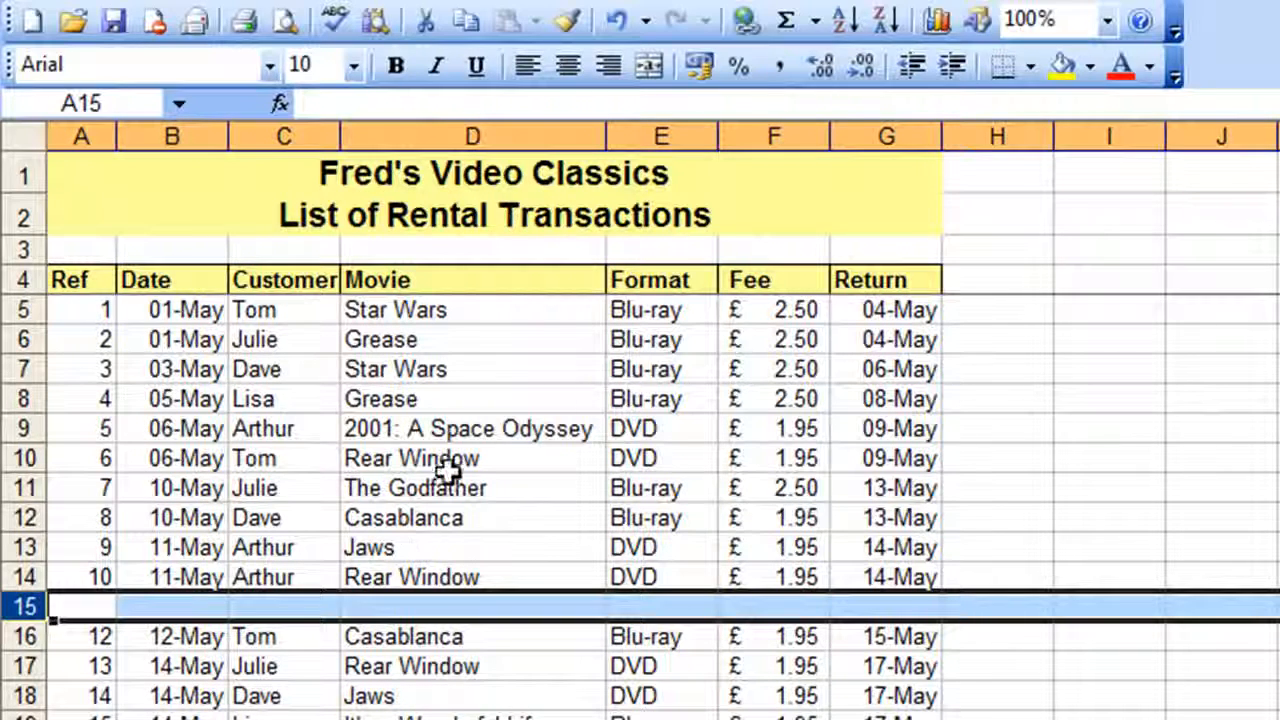
# Sort the records above the blank row by Movie in ascending order, starting from a single cell, D8.
pyautogui.click(432, 401)
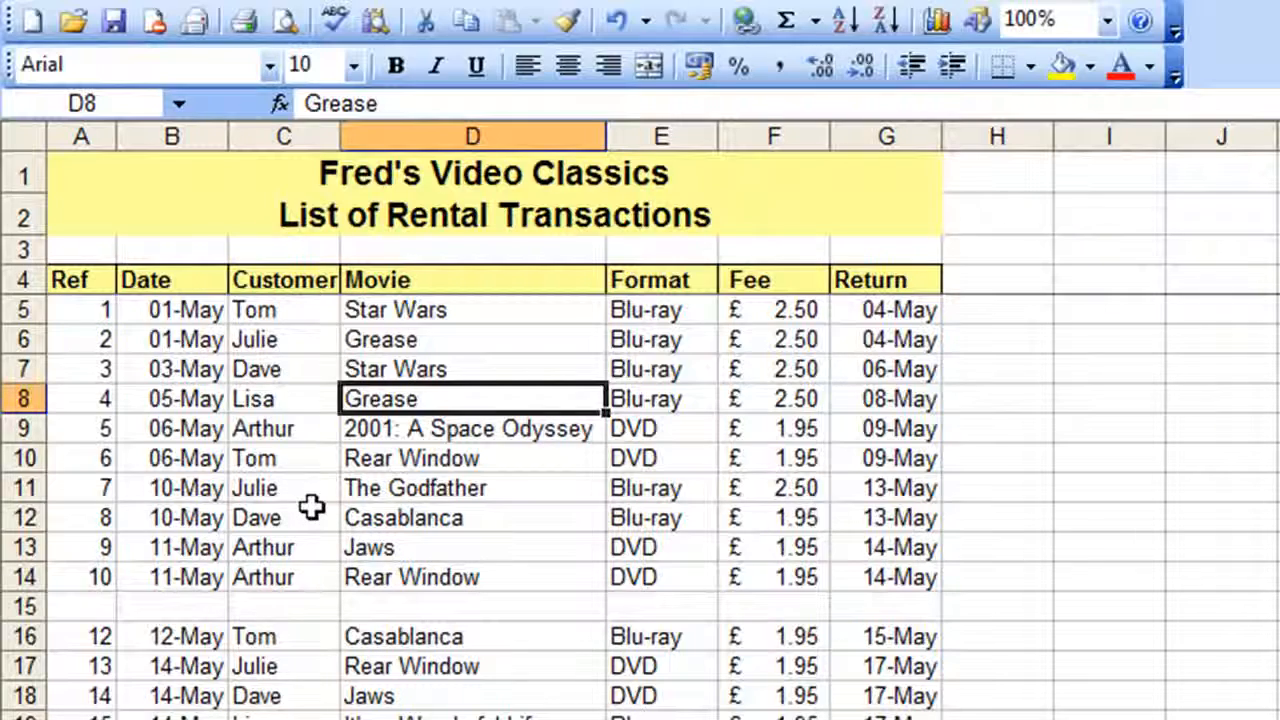
pyautogui.scroll(-3, 336, 482)
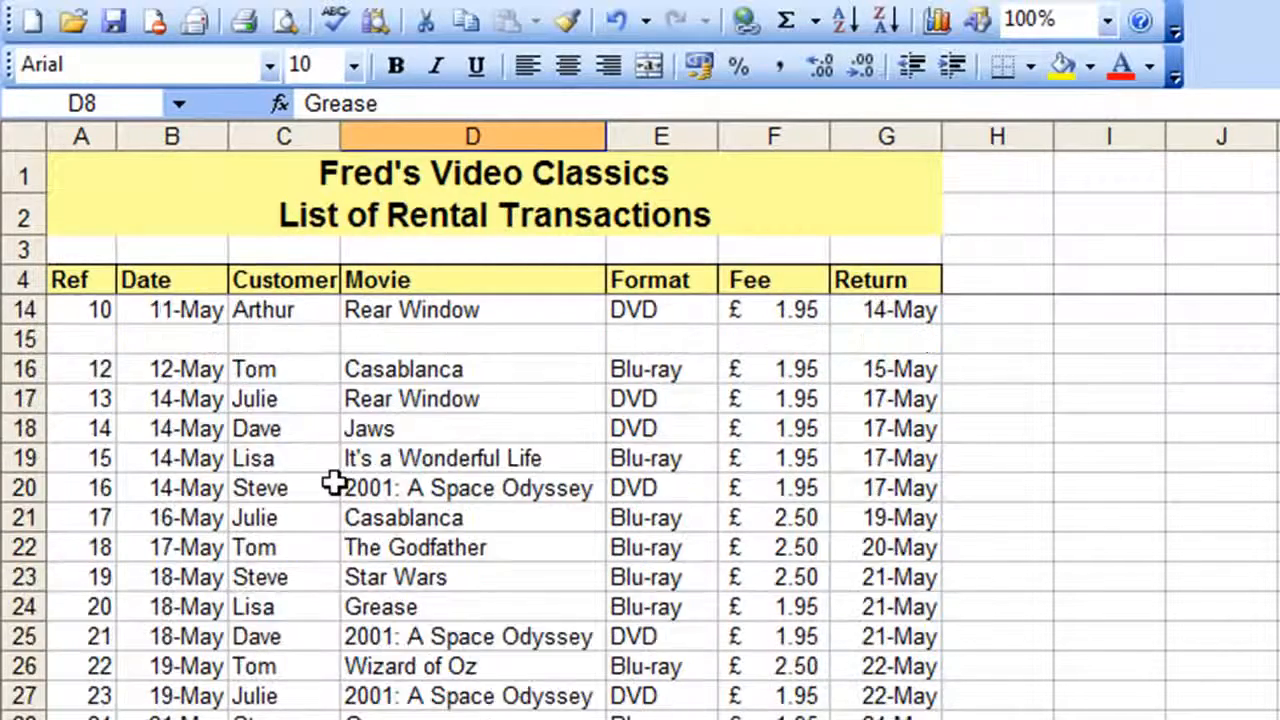
pyautogui.scroll(3, 335, 484)
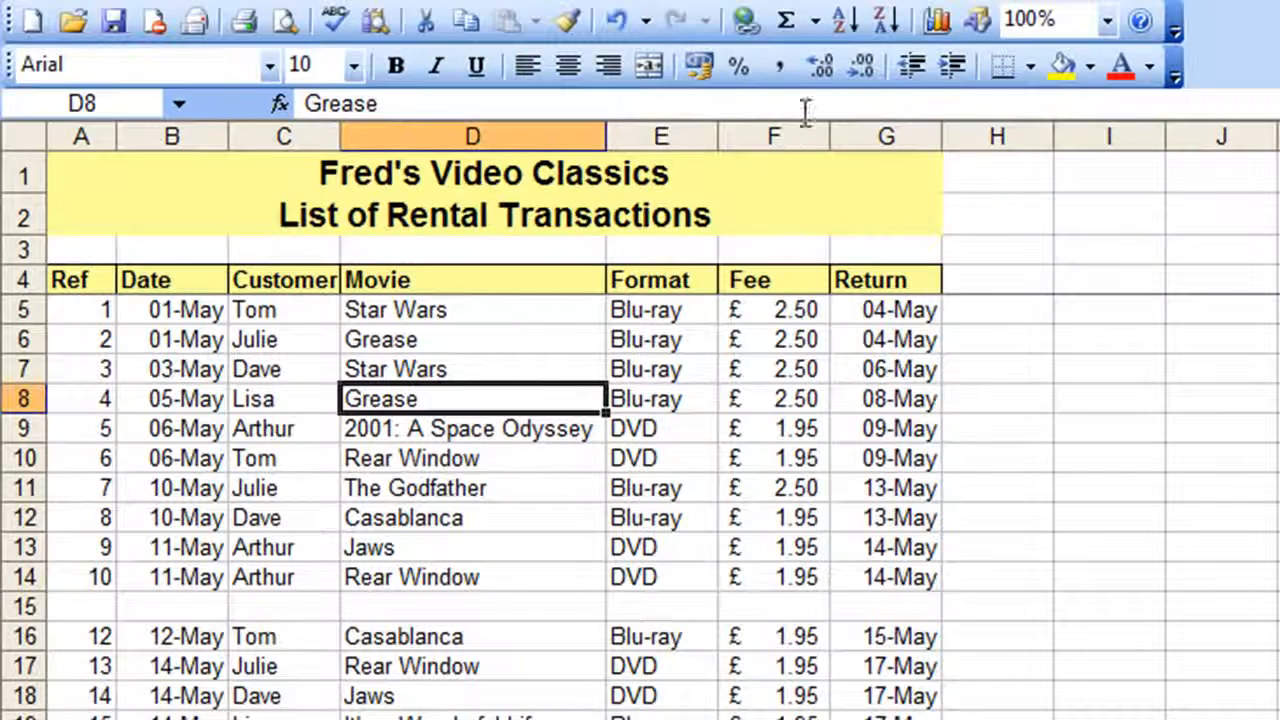
pyautogui.click(843, 21)
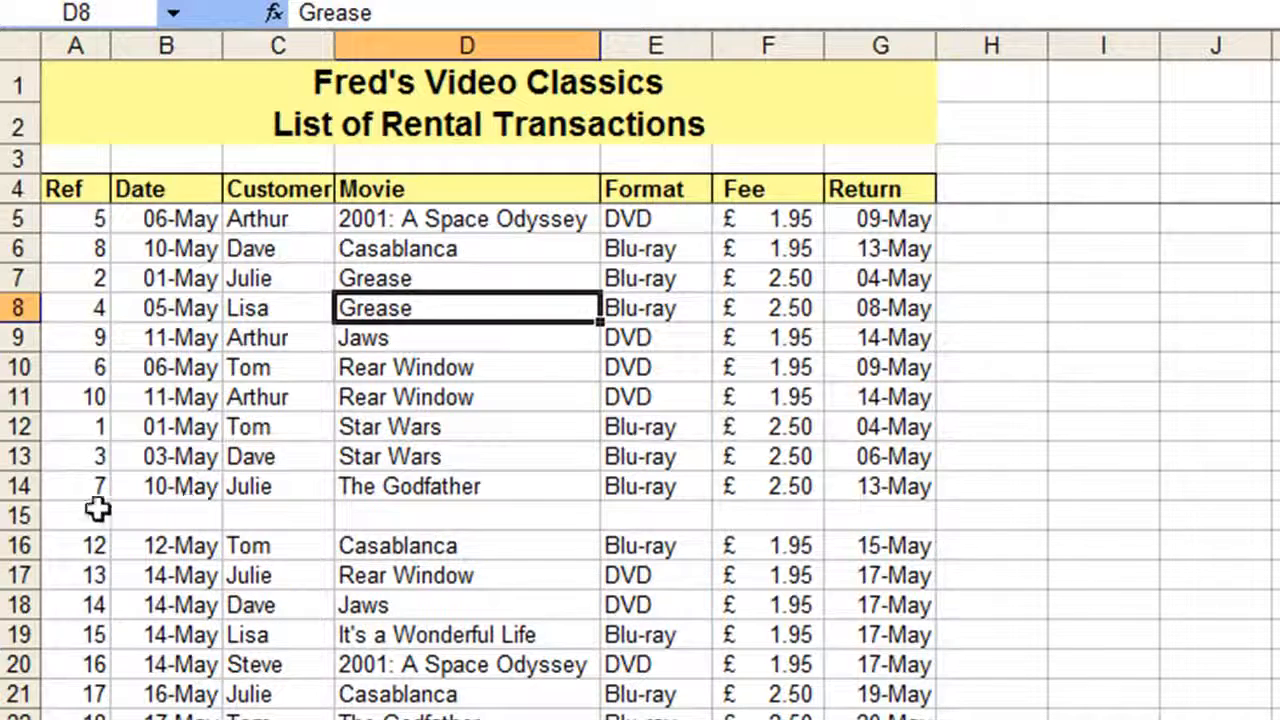
# Delete the blank row 15 from the transaction list.
pyautogui.click(18, 514)
pyautogui.rightClick(18, 514)
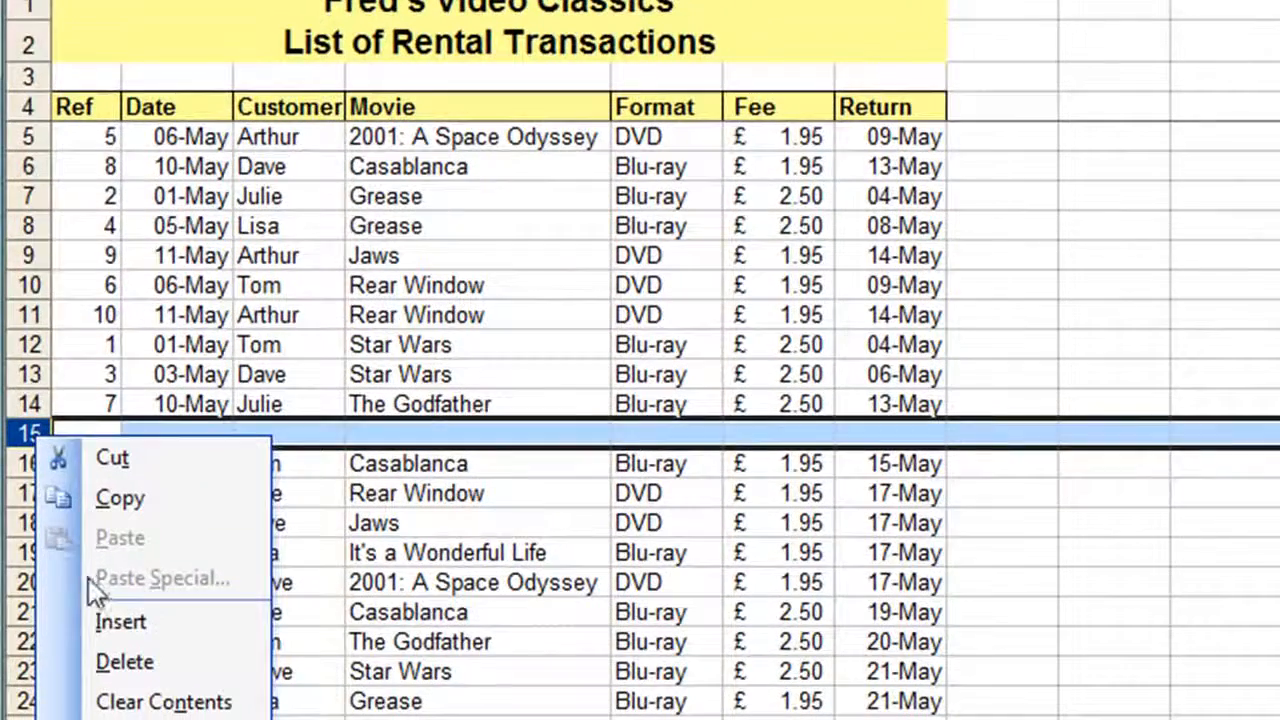
pyautogui.click(122, 664)
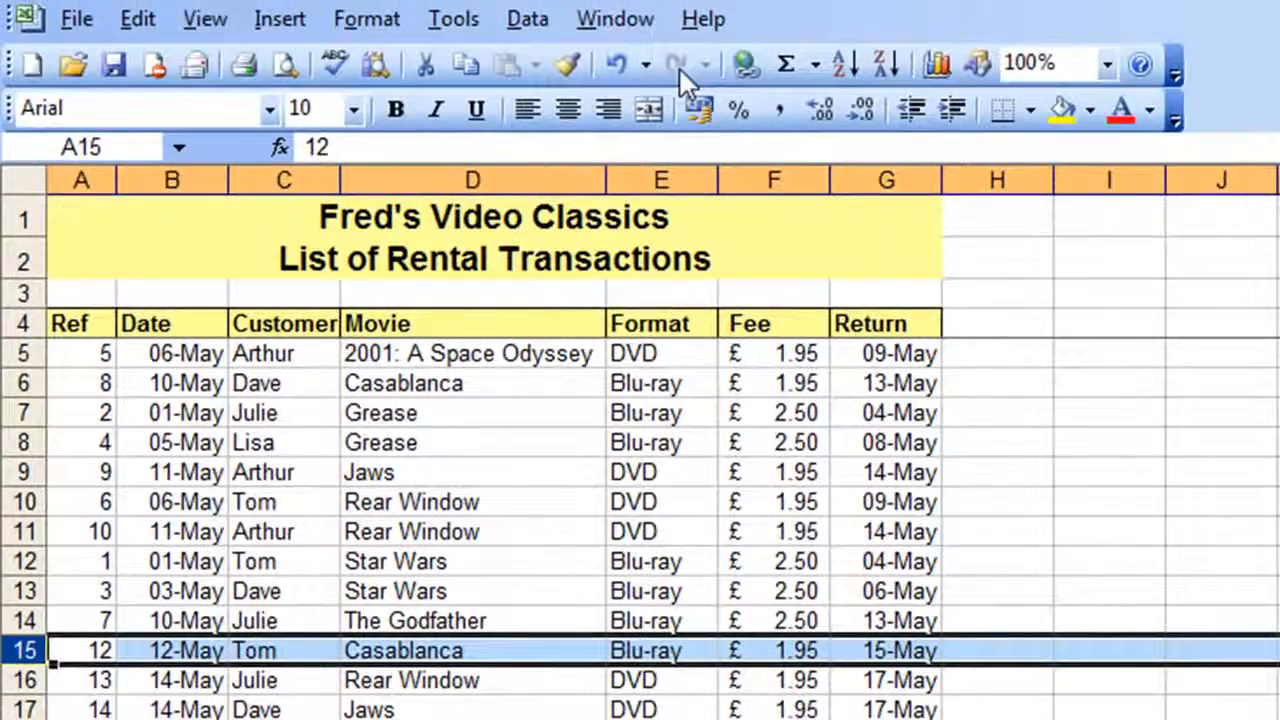
# Undo the deletion of row 15, the sort by Movie and the clearing of row 15's contents.
pyautogui.click(618, 66)
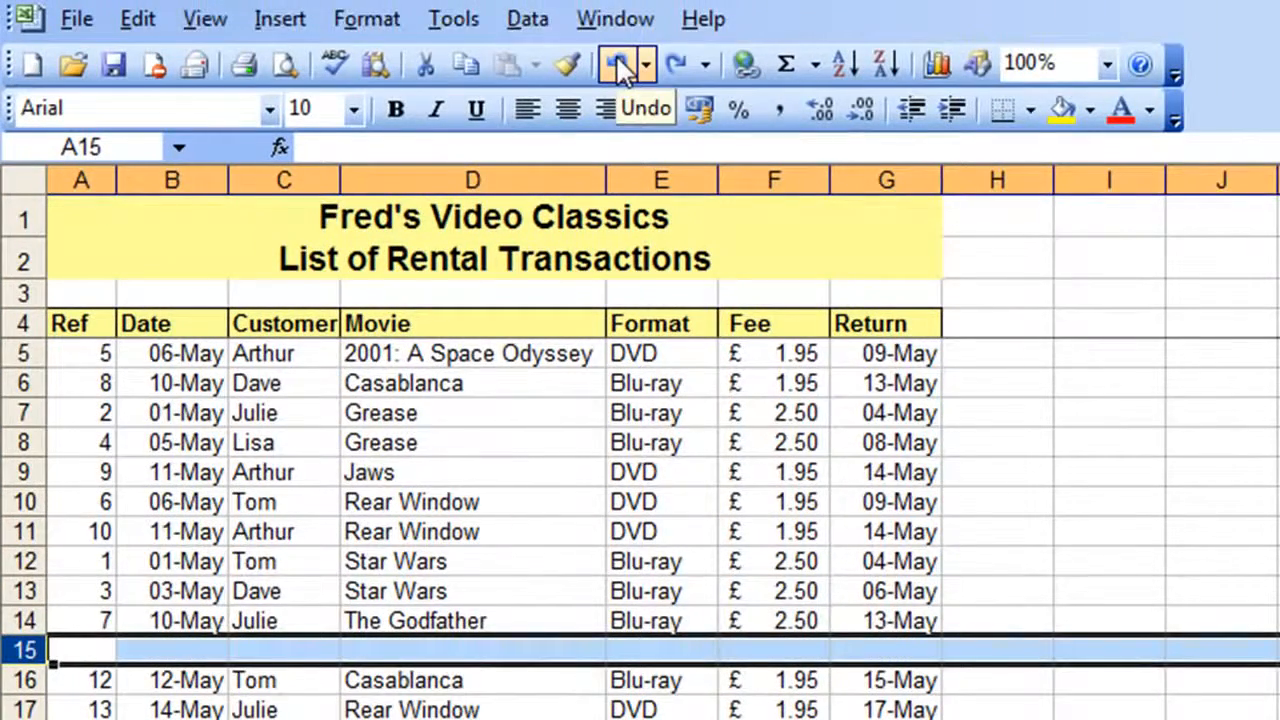
pyautogui.click(618, 62)
pyautogui.click(618, 62)
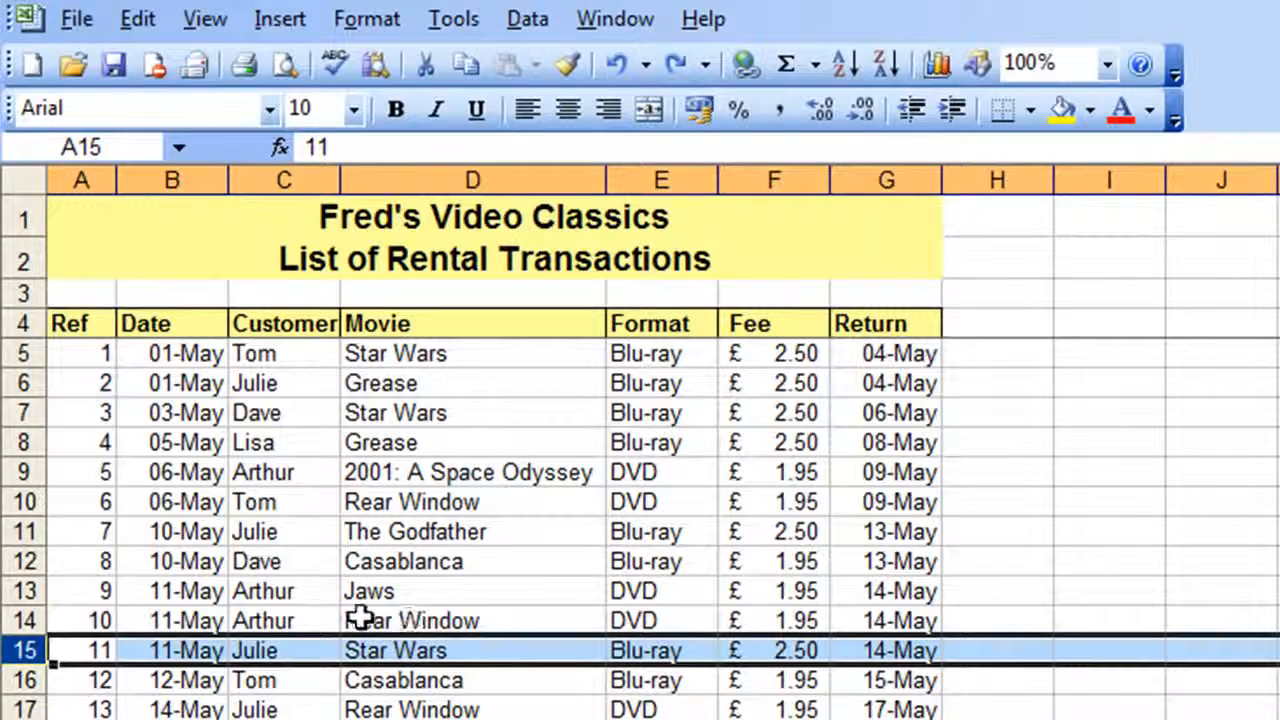
# Try deleting row 15 from the single cell D15 with the "Entire row" option, and undo the deletion.
pyautogui.click(443, 652)
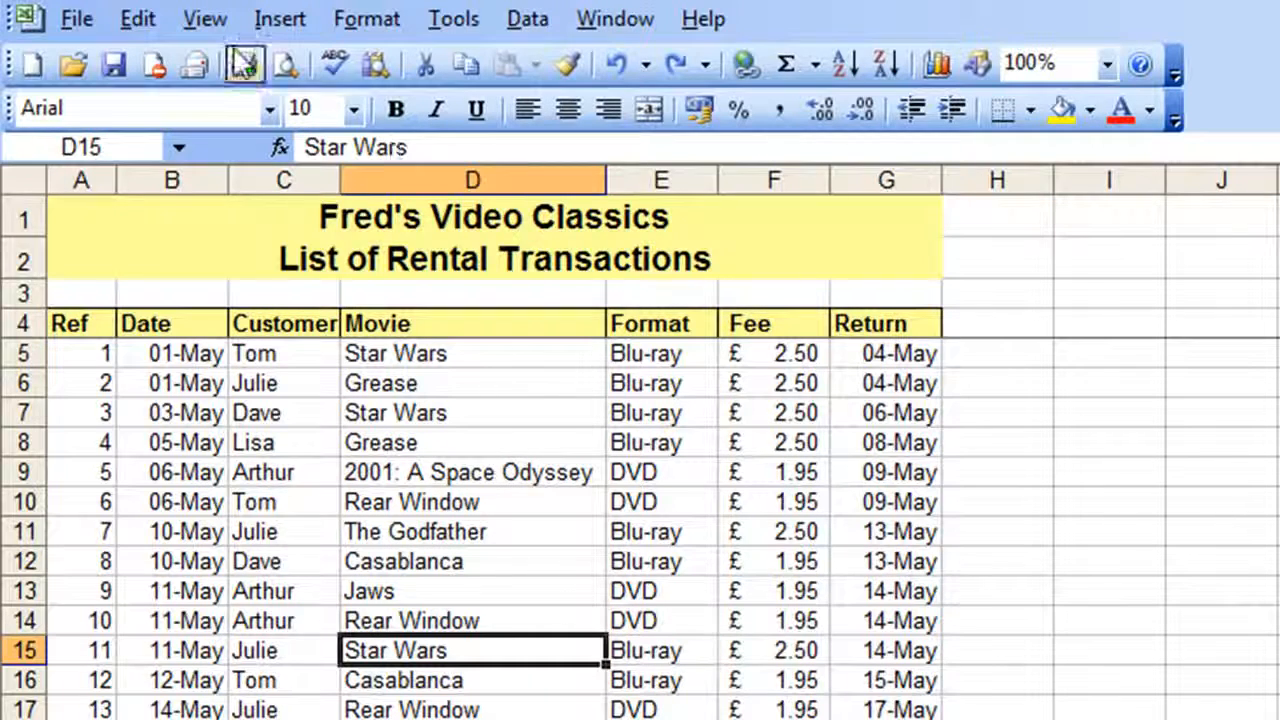
pyautogui.click(137, 20)
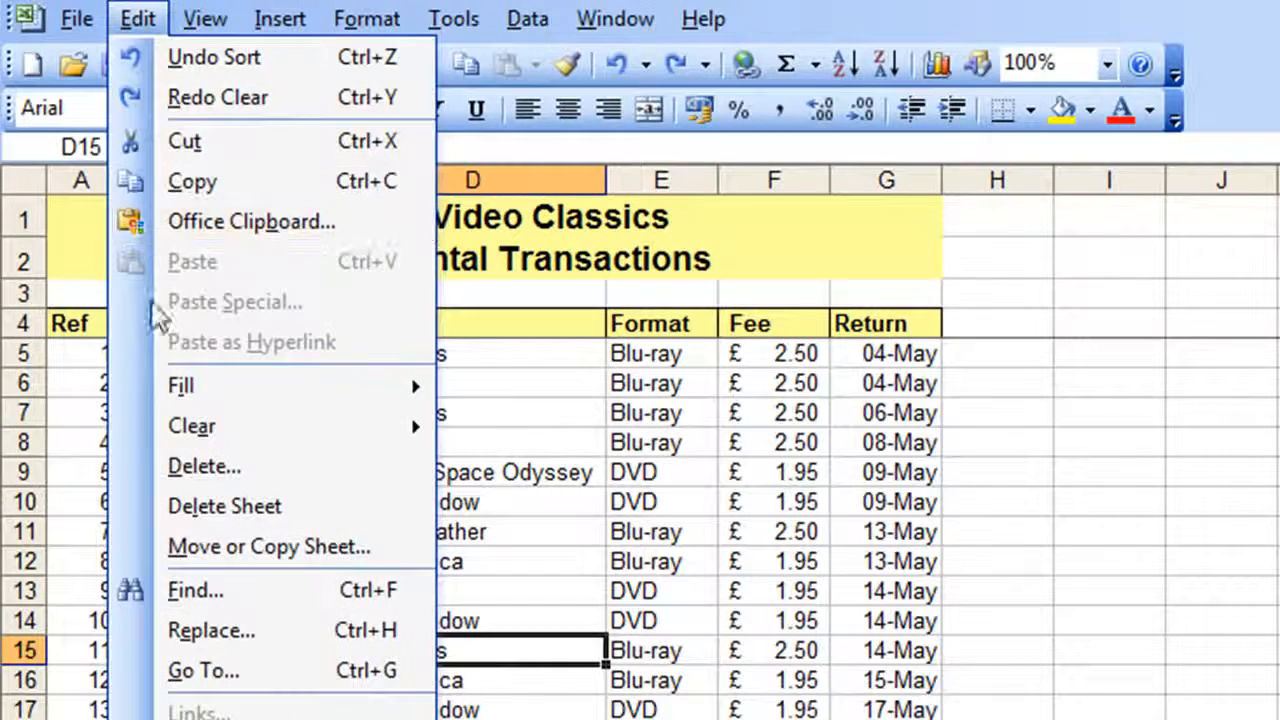
pyautogui.click(195, 466)
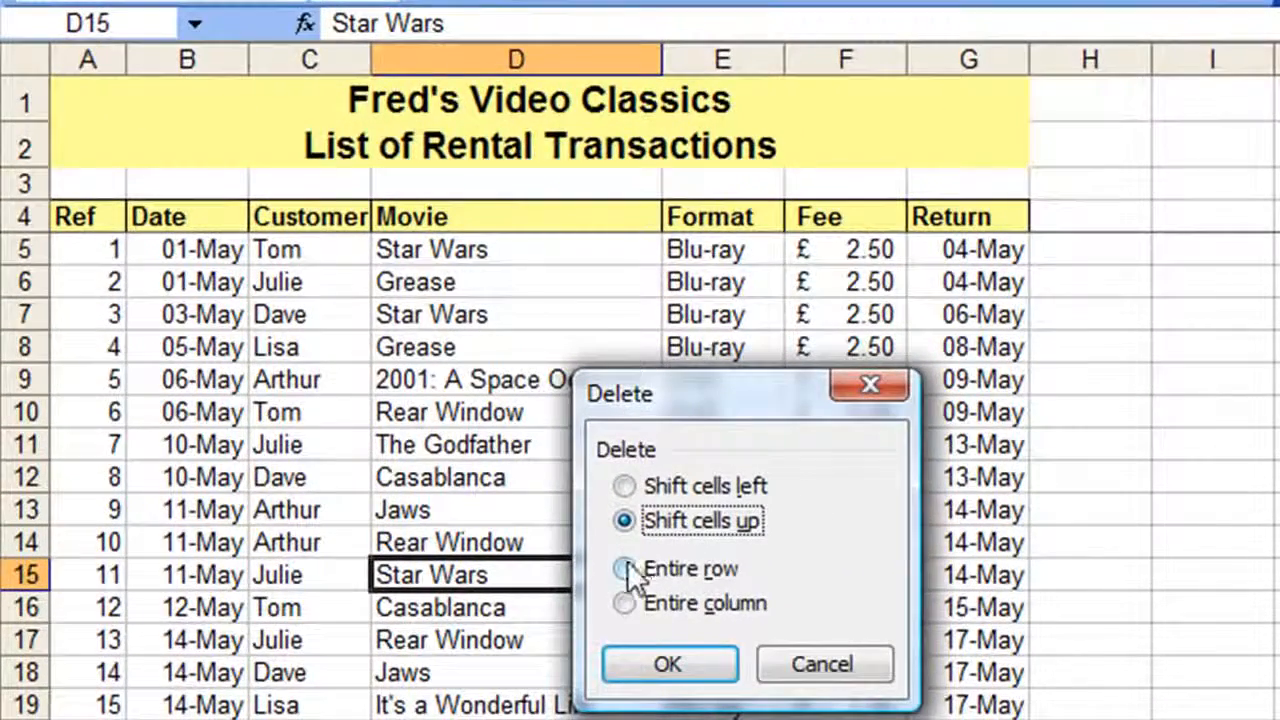
pyautogui.click(627, 570)
pyautogui.click(712, 674)
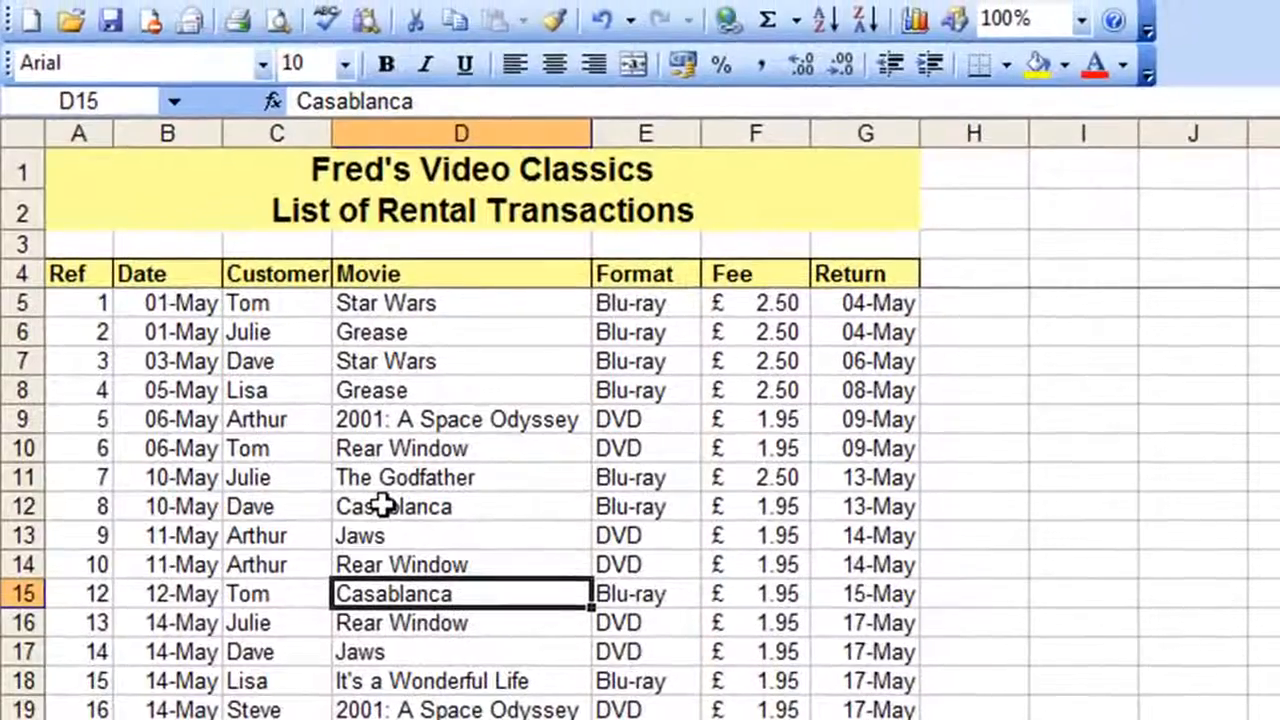
pyautogui.click(603, 19)
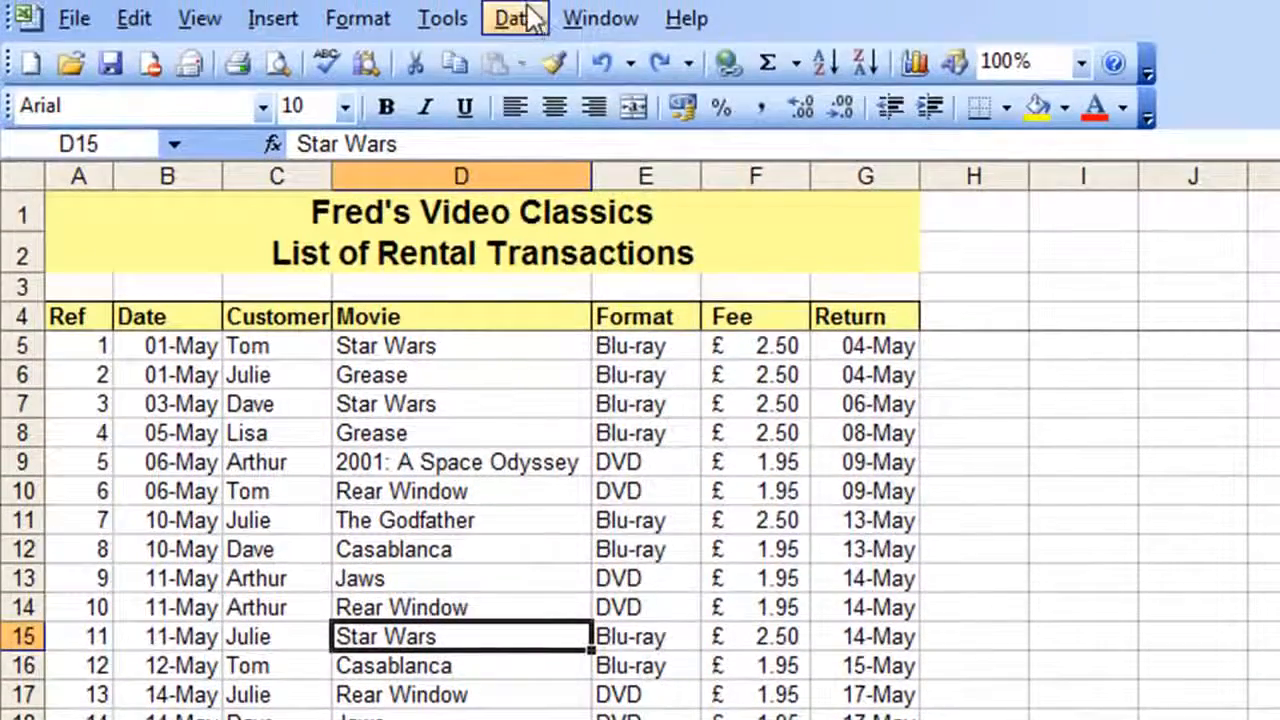
# Sort the list by Customer and then by Movie, both ascending, with the data range set as having a header row.
pyautogui.click(530, 18)
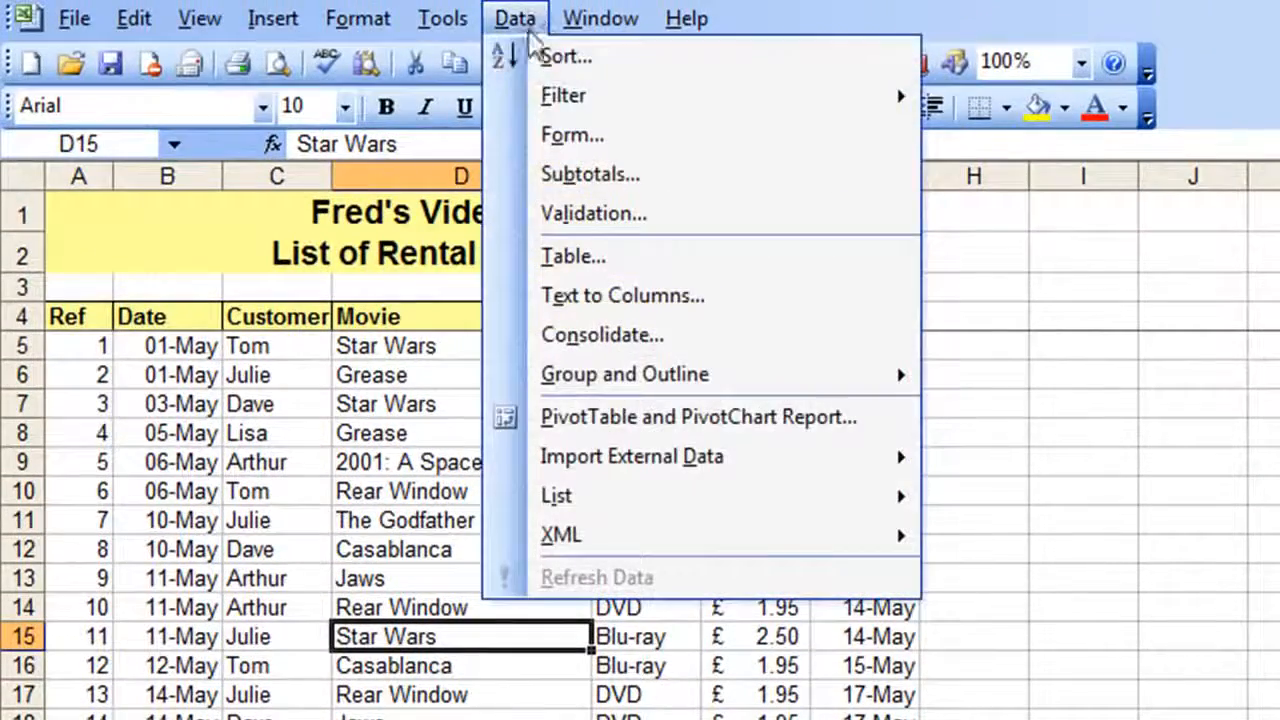
pyautogui.click(542, 57)
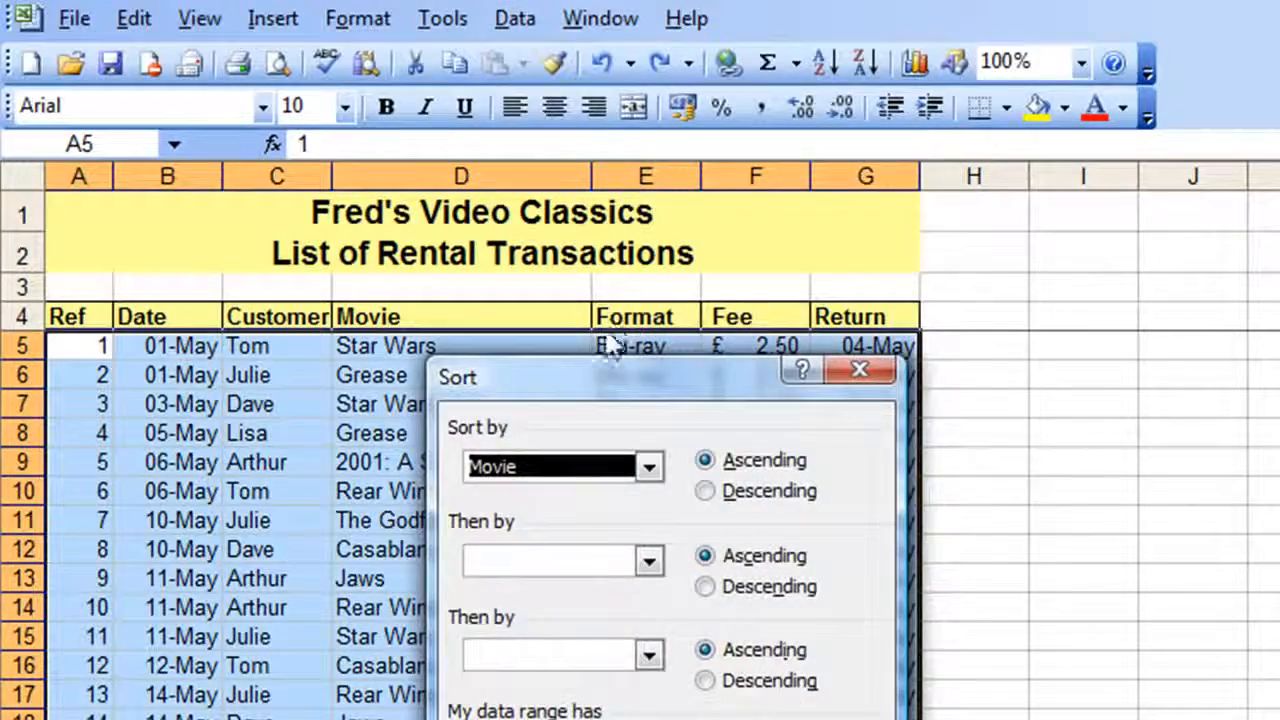
pyautogui.moveTo(578, 380); pyautogui.dragTo(459, 456)
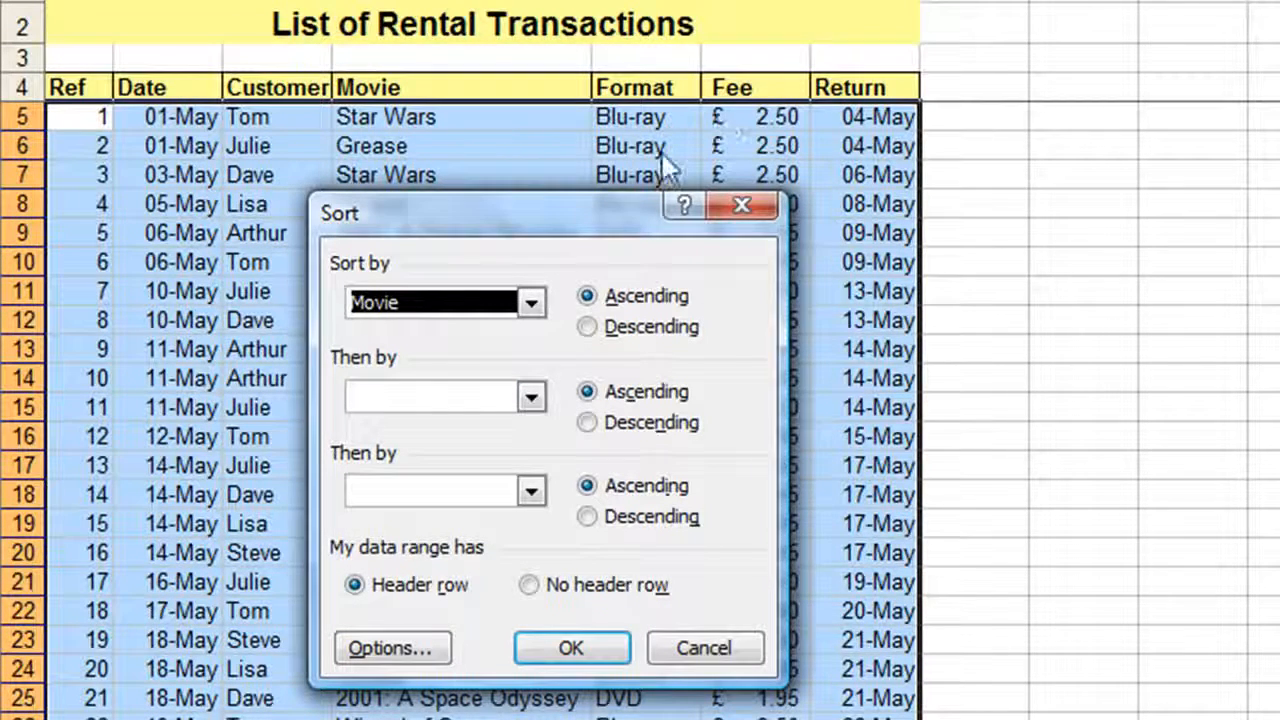
pyautogui.moveTo(605, 219); pyautogui.dragTo(573, 136)
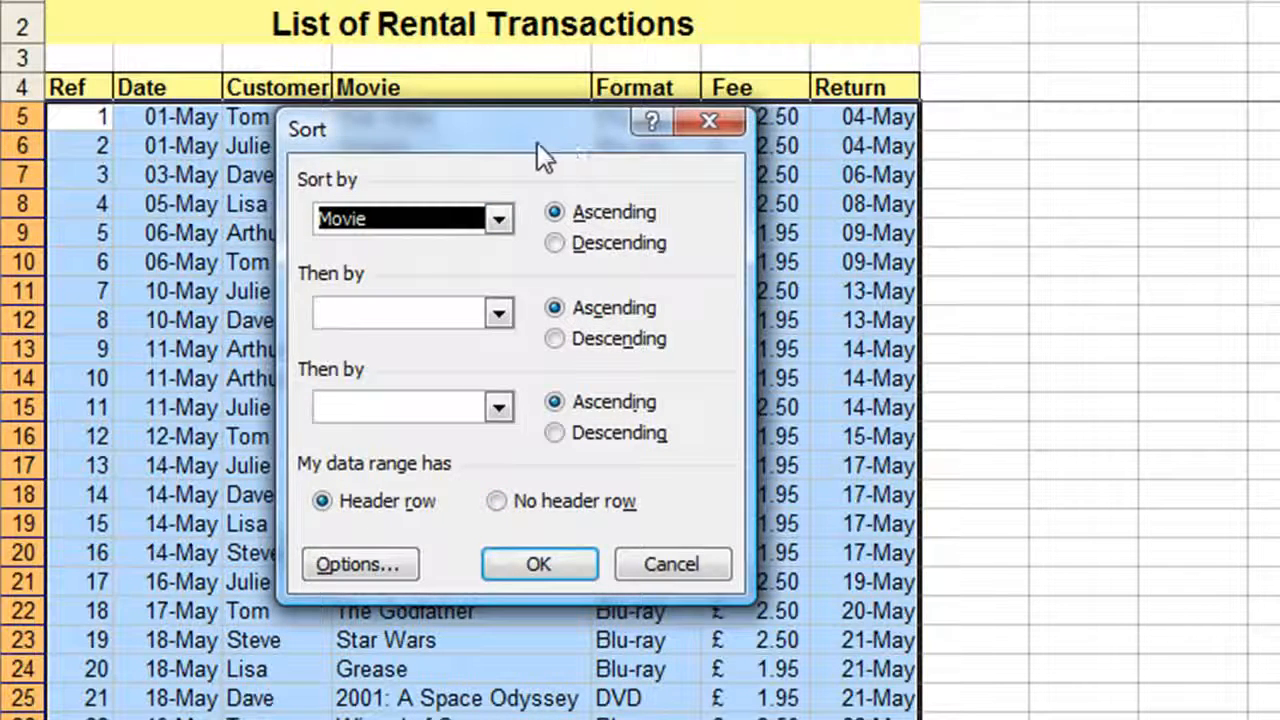
pyautogui.moveTo(537, 145); pyautogui.dragTo(492, 190)
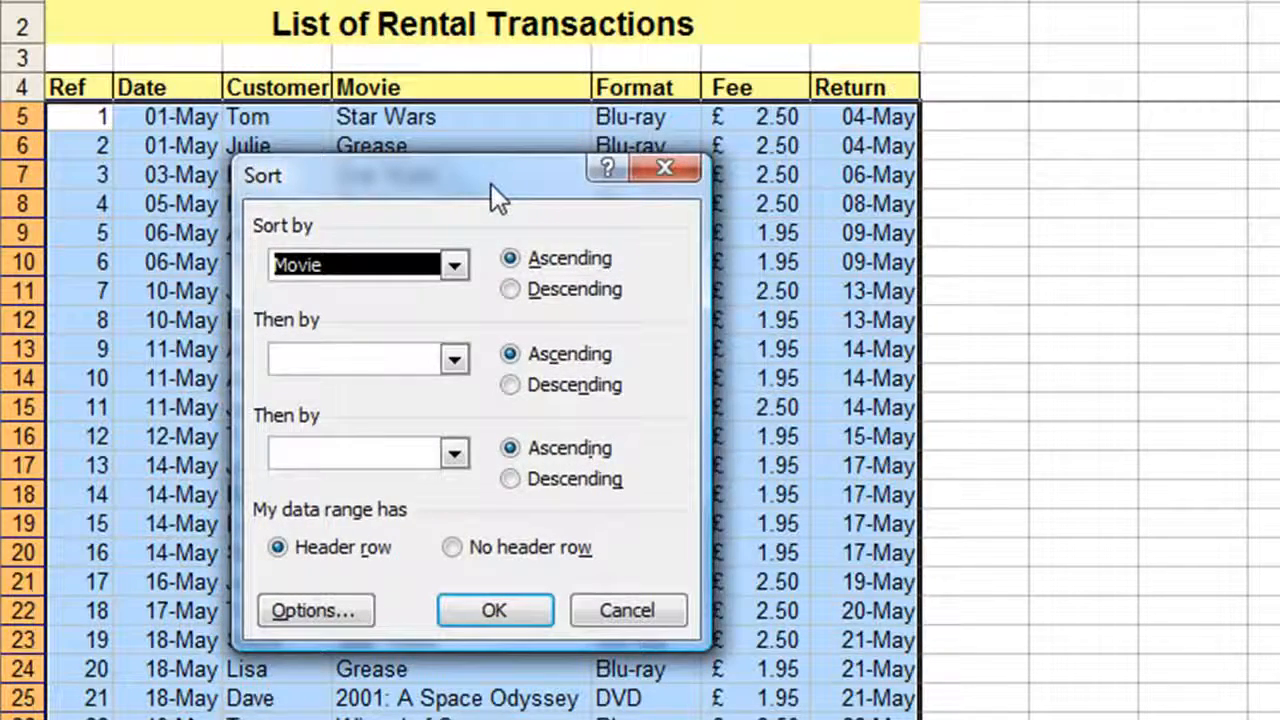
pyautogui.moveTo(470, 176); pyautogui.dragTo(462, 218)
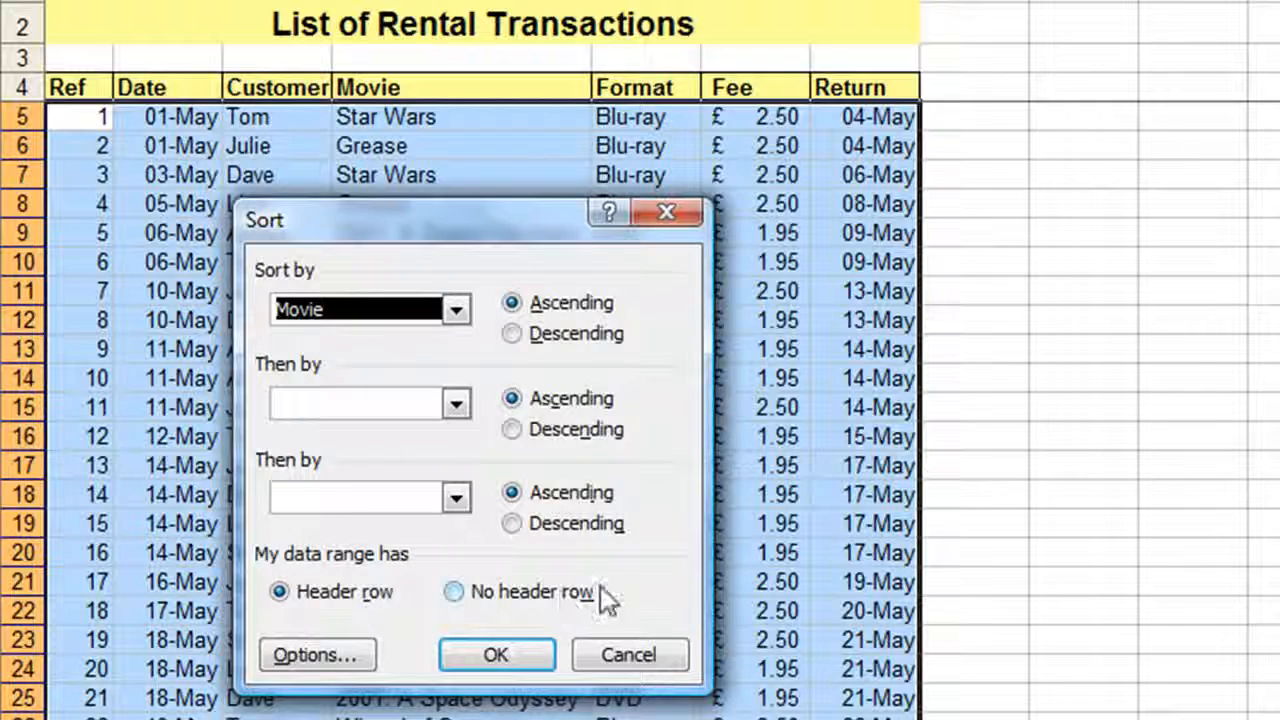
pyautogui.moveTo(501, 210); pyautogui.dragTo(730, 212)
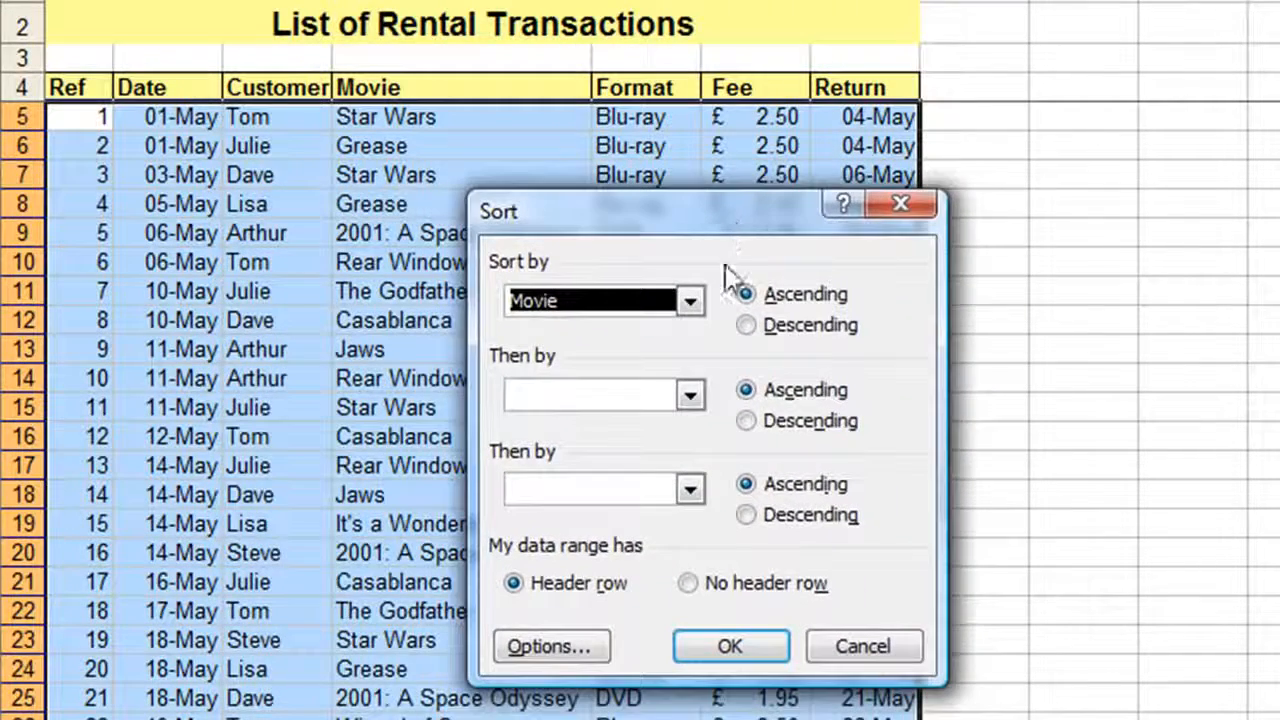
pyautogui.click(681, 307)
pyautogui.moveTo(697, 362)
pyautogui.mouseDown()
pyautogui.moveTo(690, 414)
pyautogui.moveTo(703, 373)
pyautogui.mouseUp()
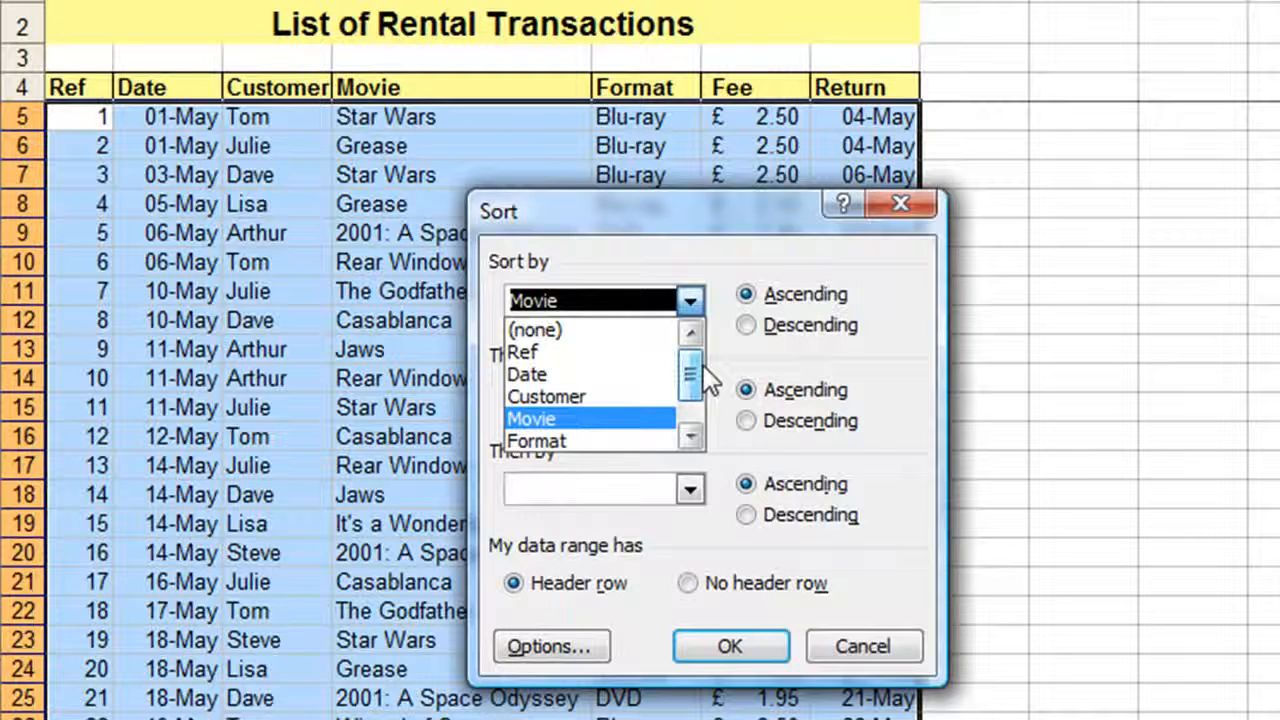
pyautogui.click(595, 390)
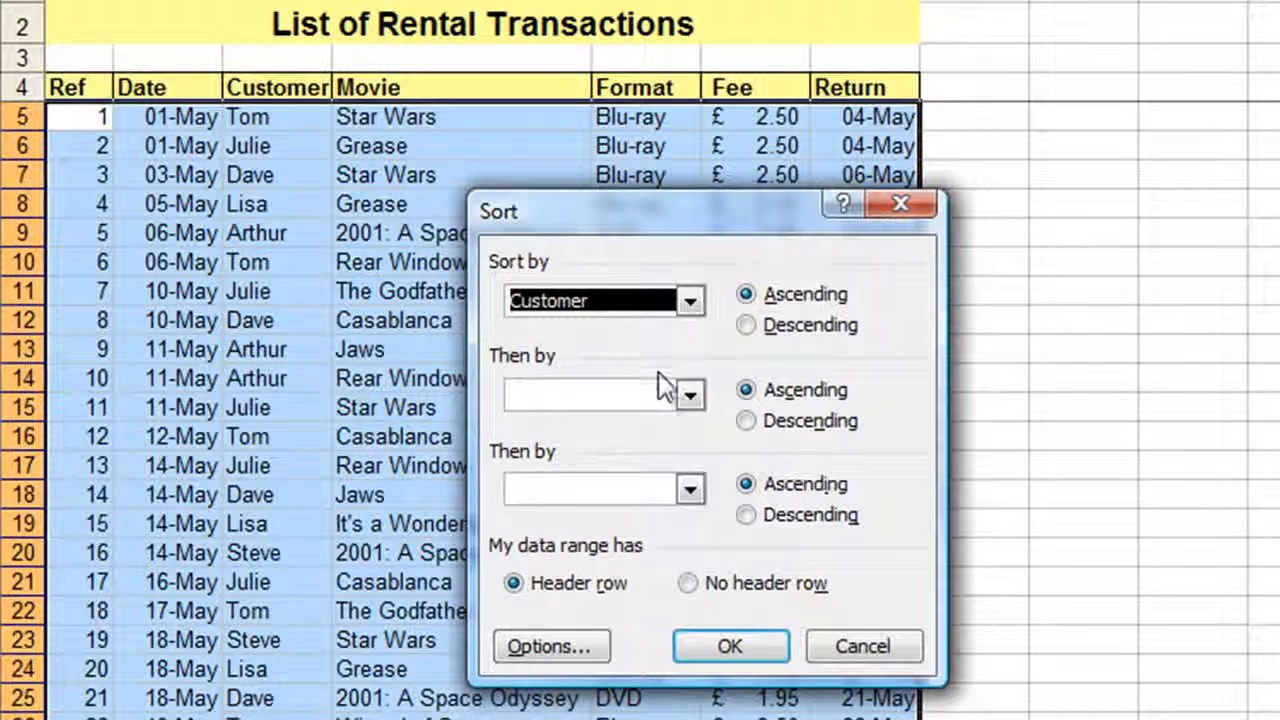
pyautogui.click(688, 396)
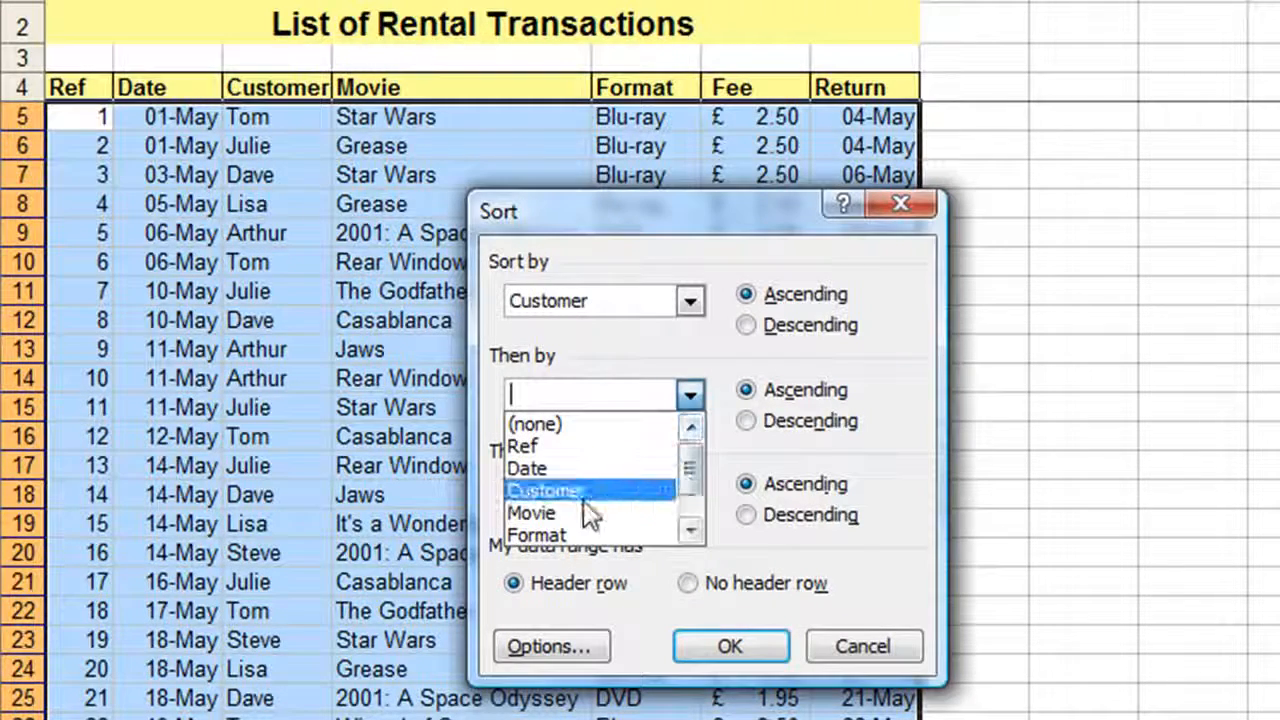
pyautogui.click(537, 510)
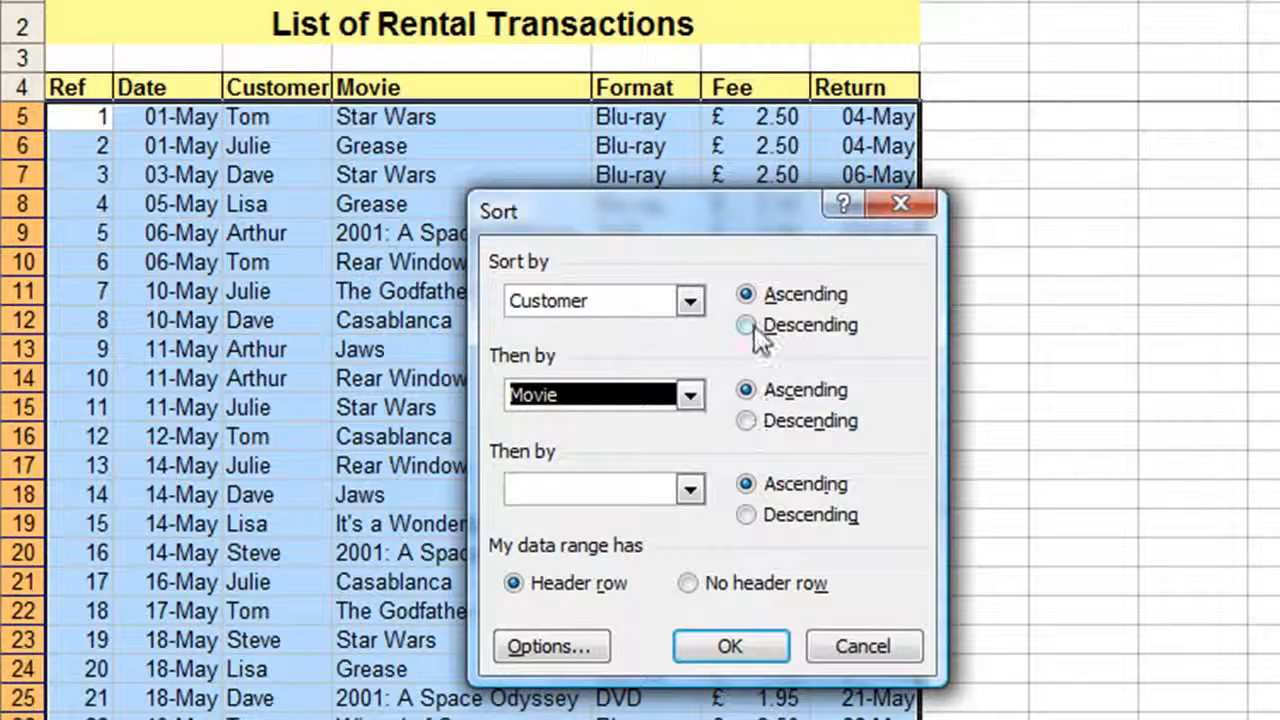
pyautogui.click(737, 645)
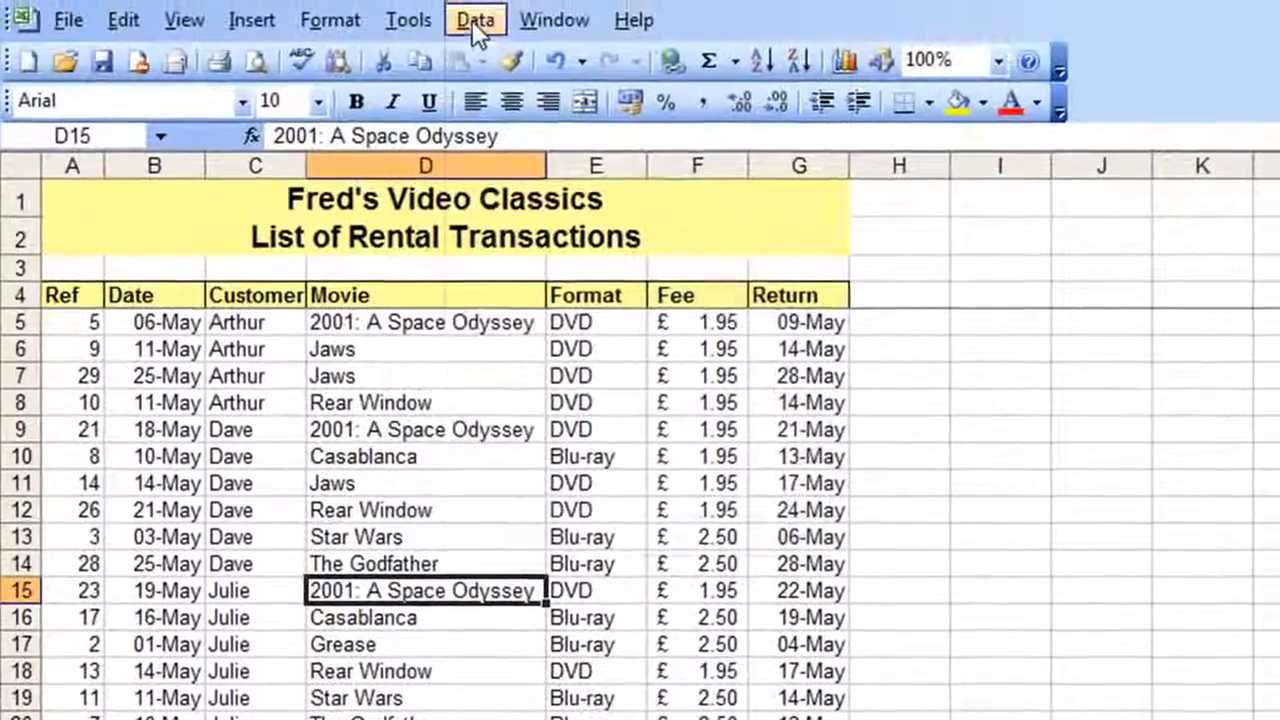
# Re-sort the list by Movie and then by Date, both in ascending order.
pyautogui.click(474, 20)
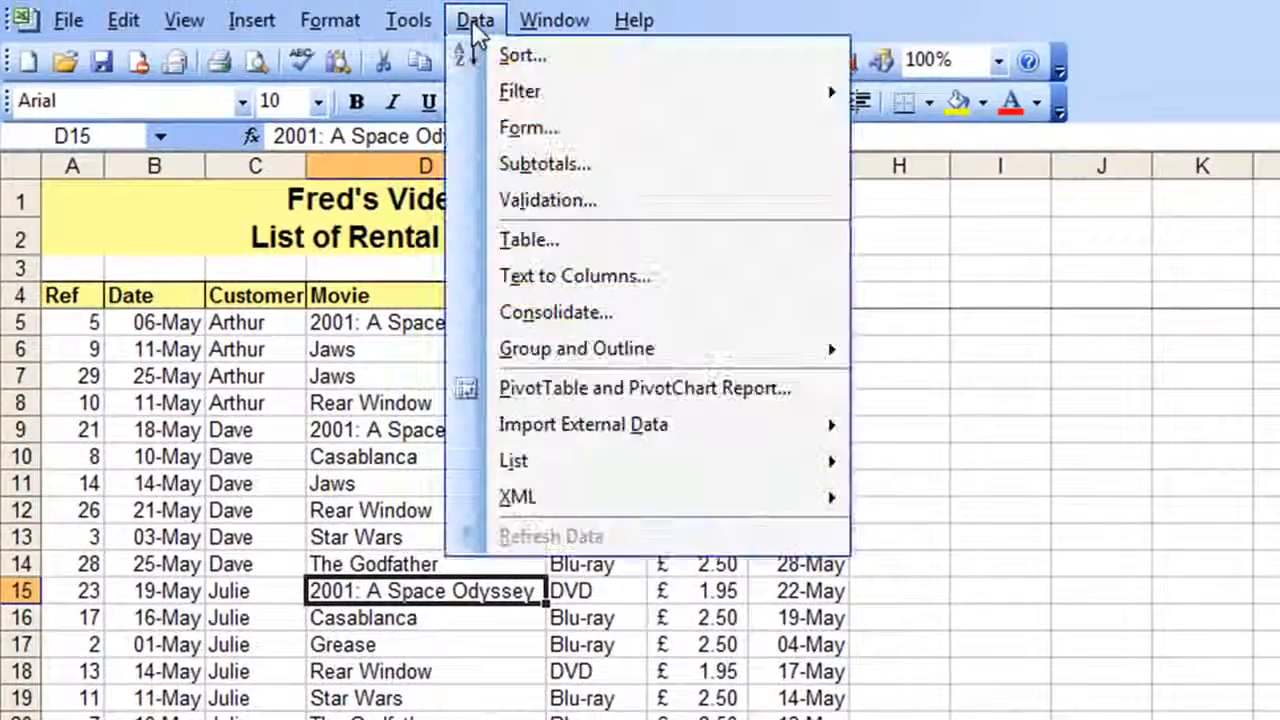
pyautogui.click(510, 55)
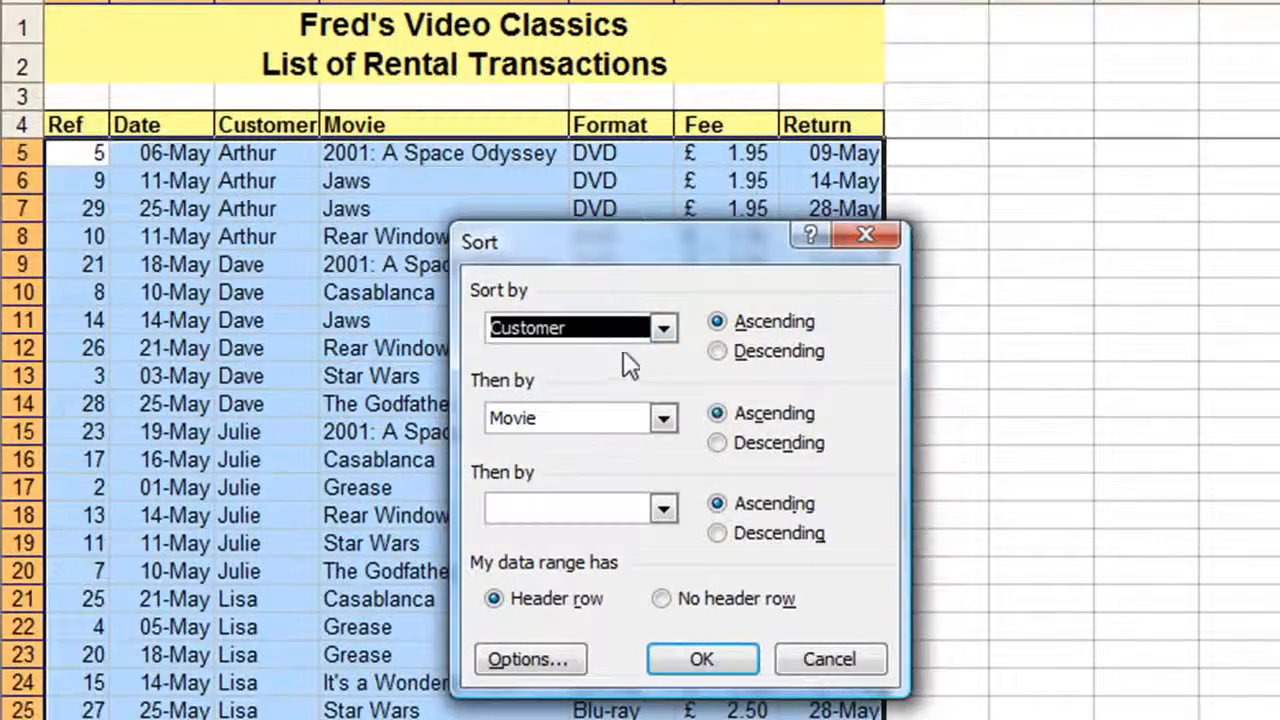
pyautogui.click(663, 328)
pyautogui.click(575, 396)
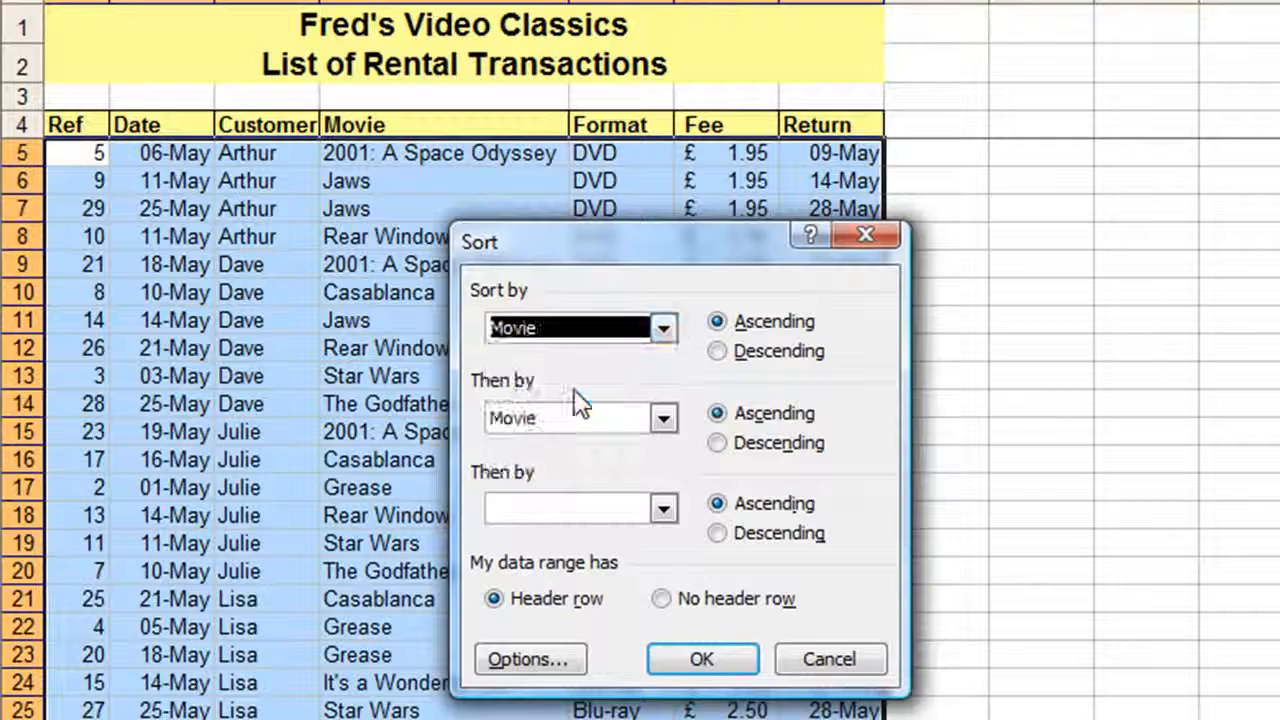
pyautogui.click(663, 418)
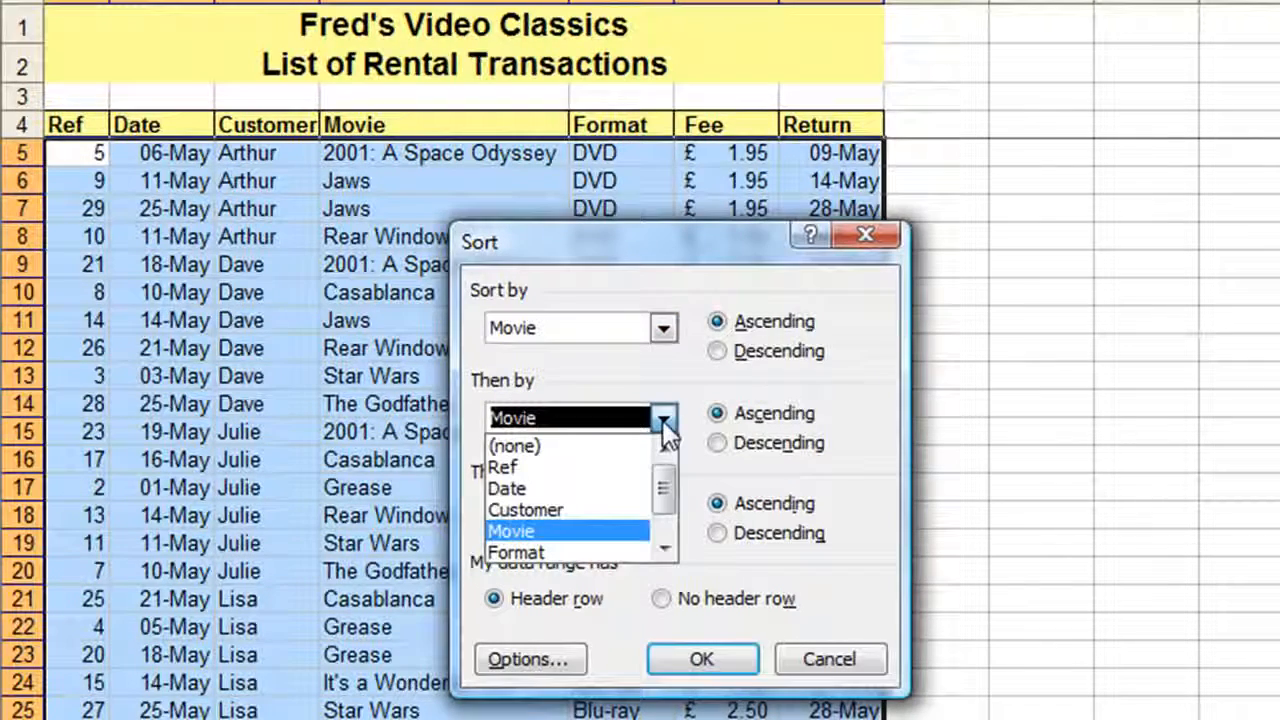
pyautogui.moveTo(667, 462)
pyautogui.mouseDown()
pyautogui.moveTo(670, 497)
pyautogui.moveTo(668, 465)
pyautogui.mouseUp()
pyautogui.click(534, 484)
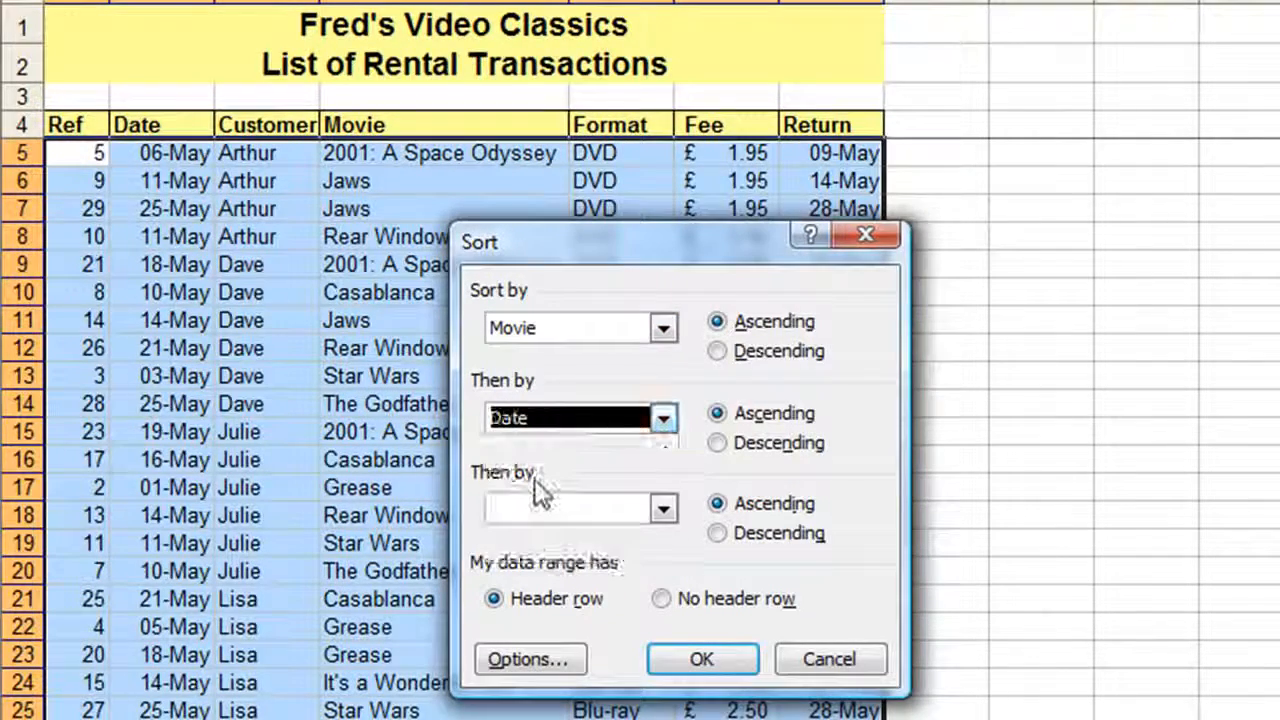
pyautogui.click(703, 658)
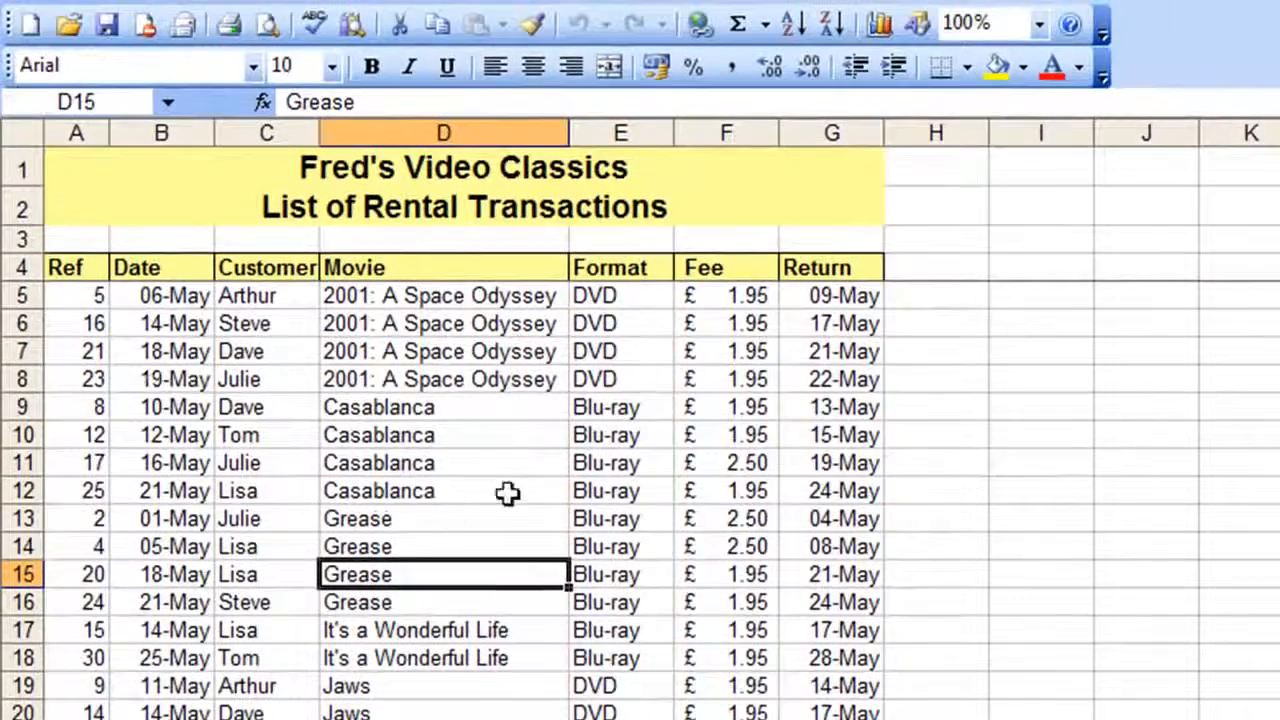
# Sort the list by Ref in ascending order and select cell A5.
pyautogui.click(100, 324)
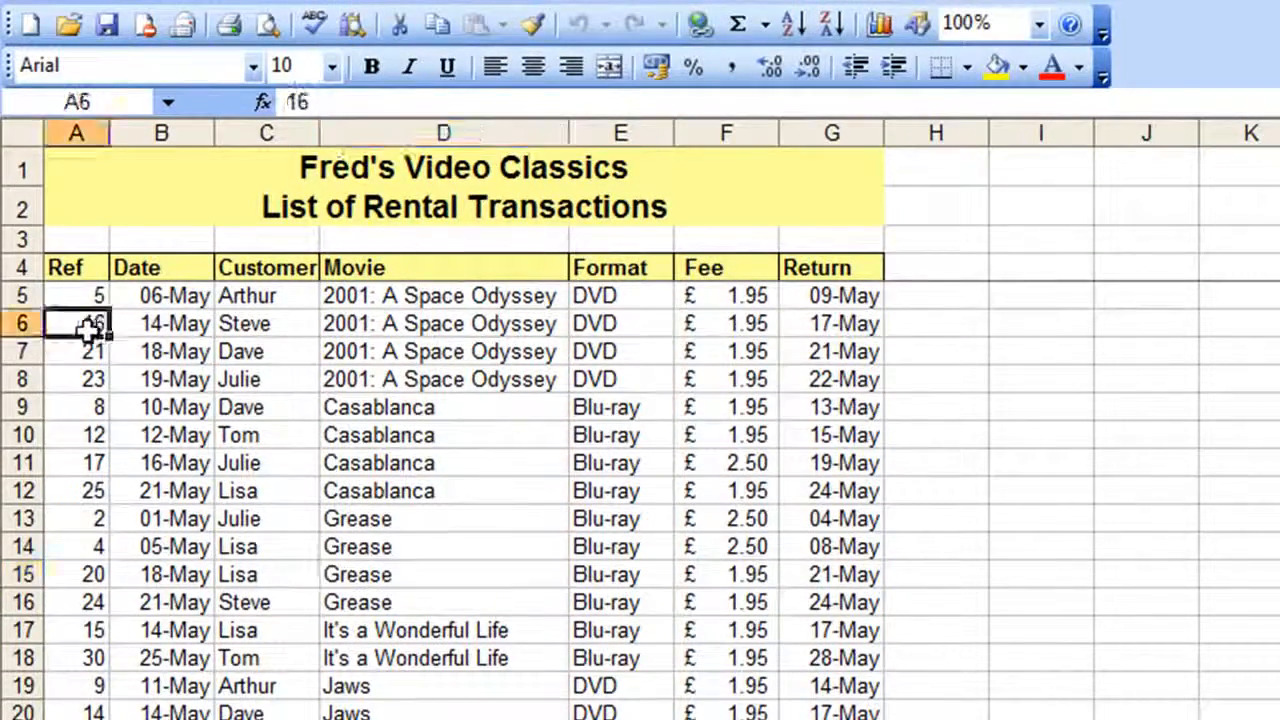
pyautogui.click(795, 24)
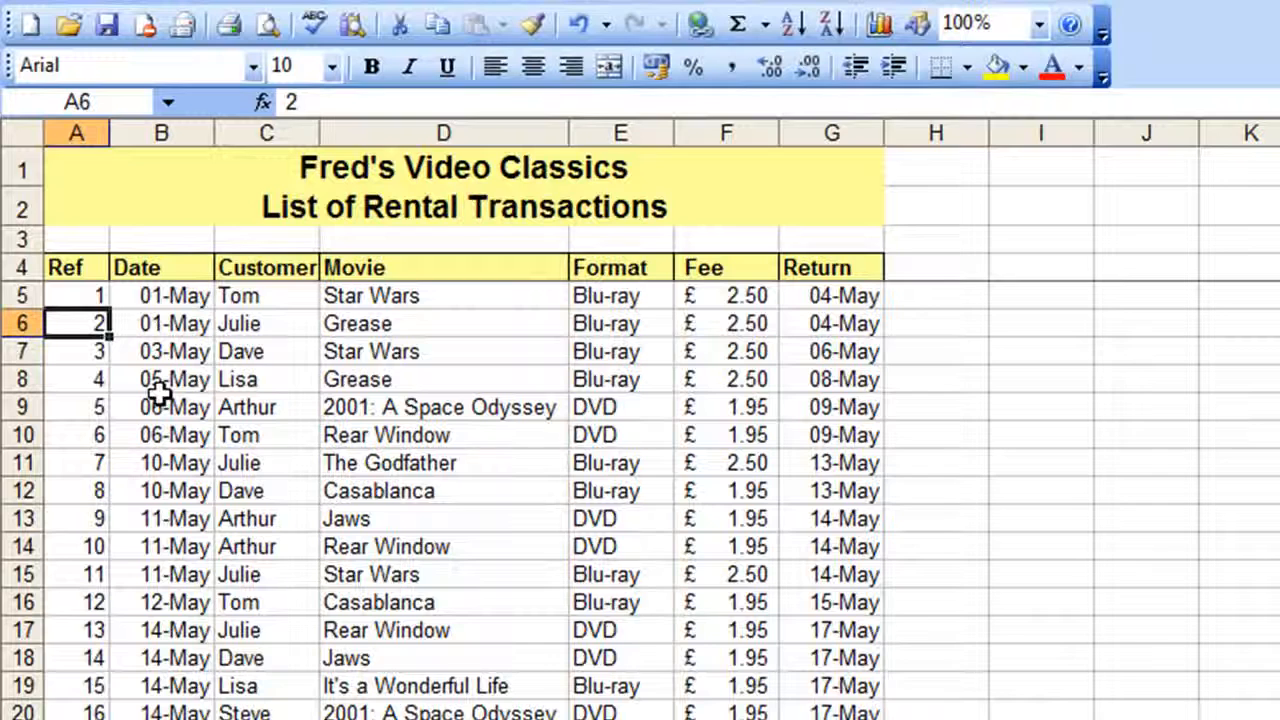
pyautogui.press('Up')
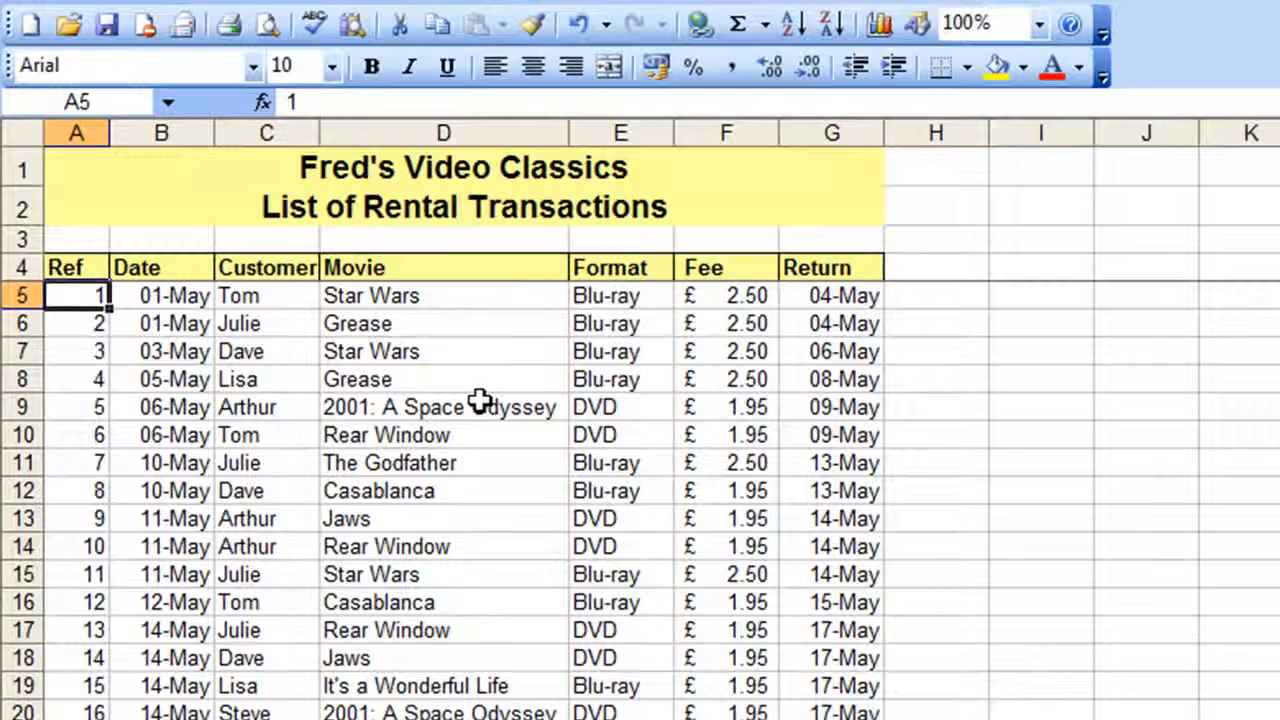